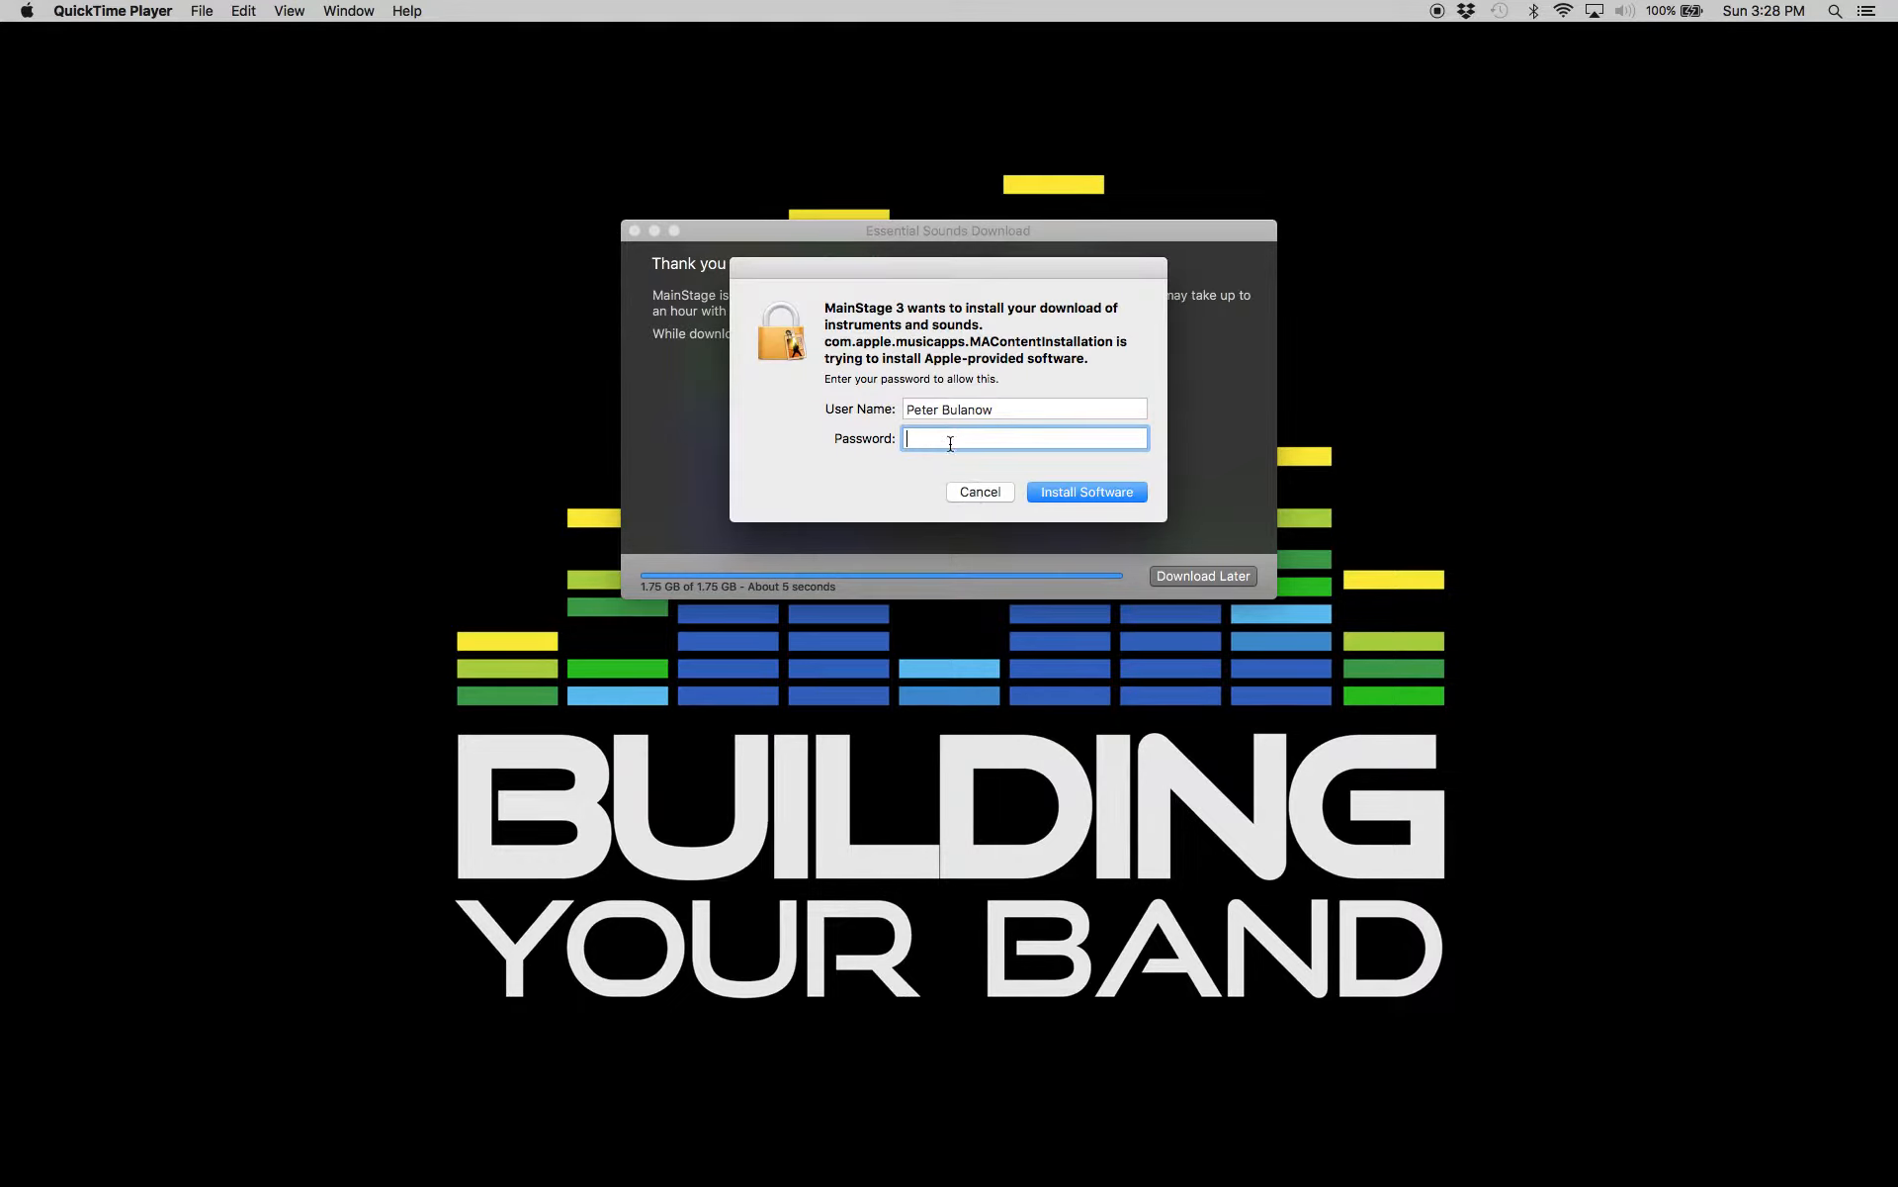
# - Enter the account password to authorize installing MainStage's downloaded instruments and sounds
pyautogui.write('********')
pyautogui.press('Return')
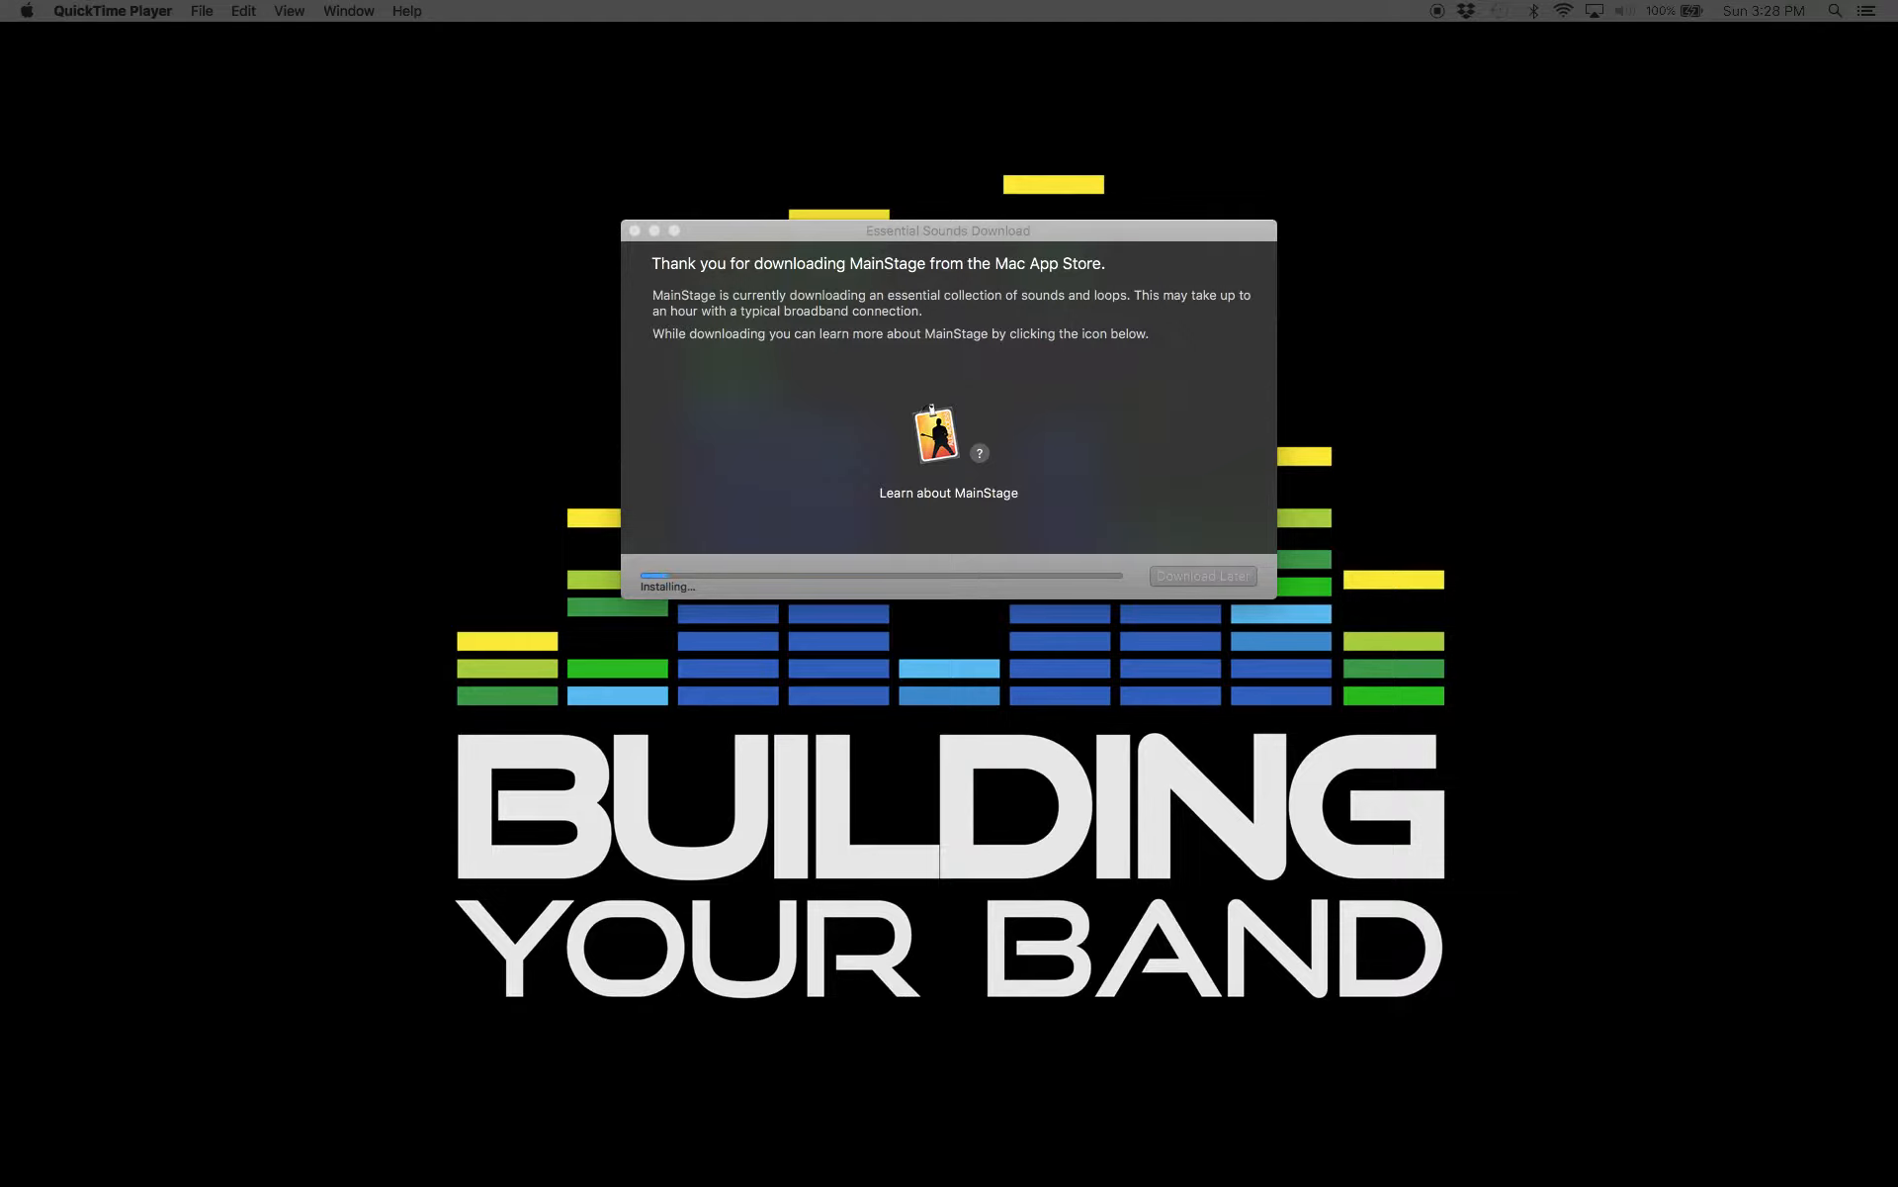
# - Switch to Finder, preview the Read Me in MainStage's IntuitiveKeysLight folder, and select Intuitive Keys Light.concert
pyautogui.click(1151, 1177)
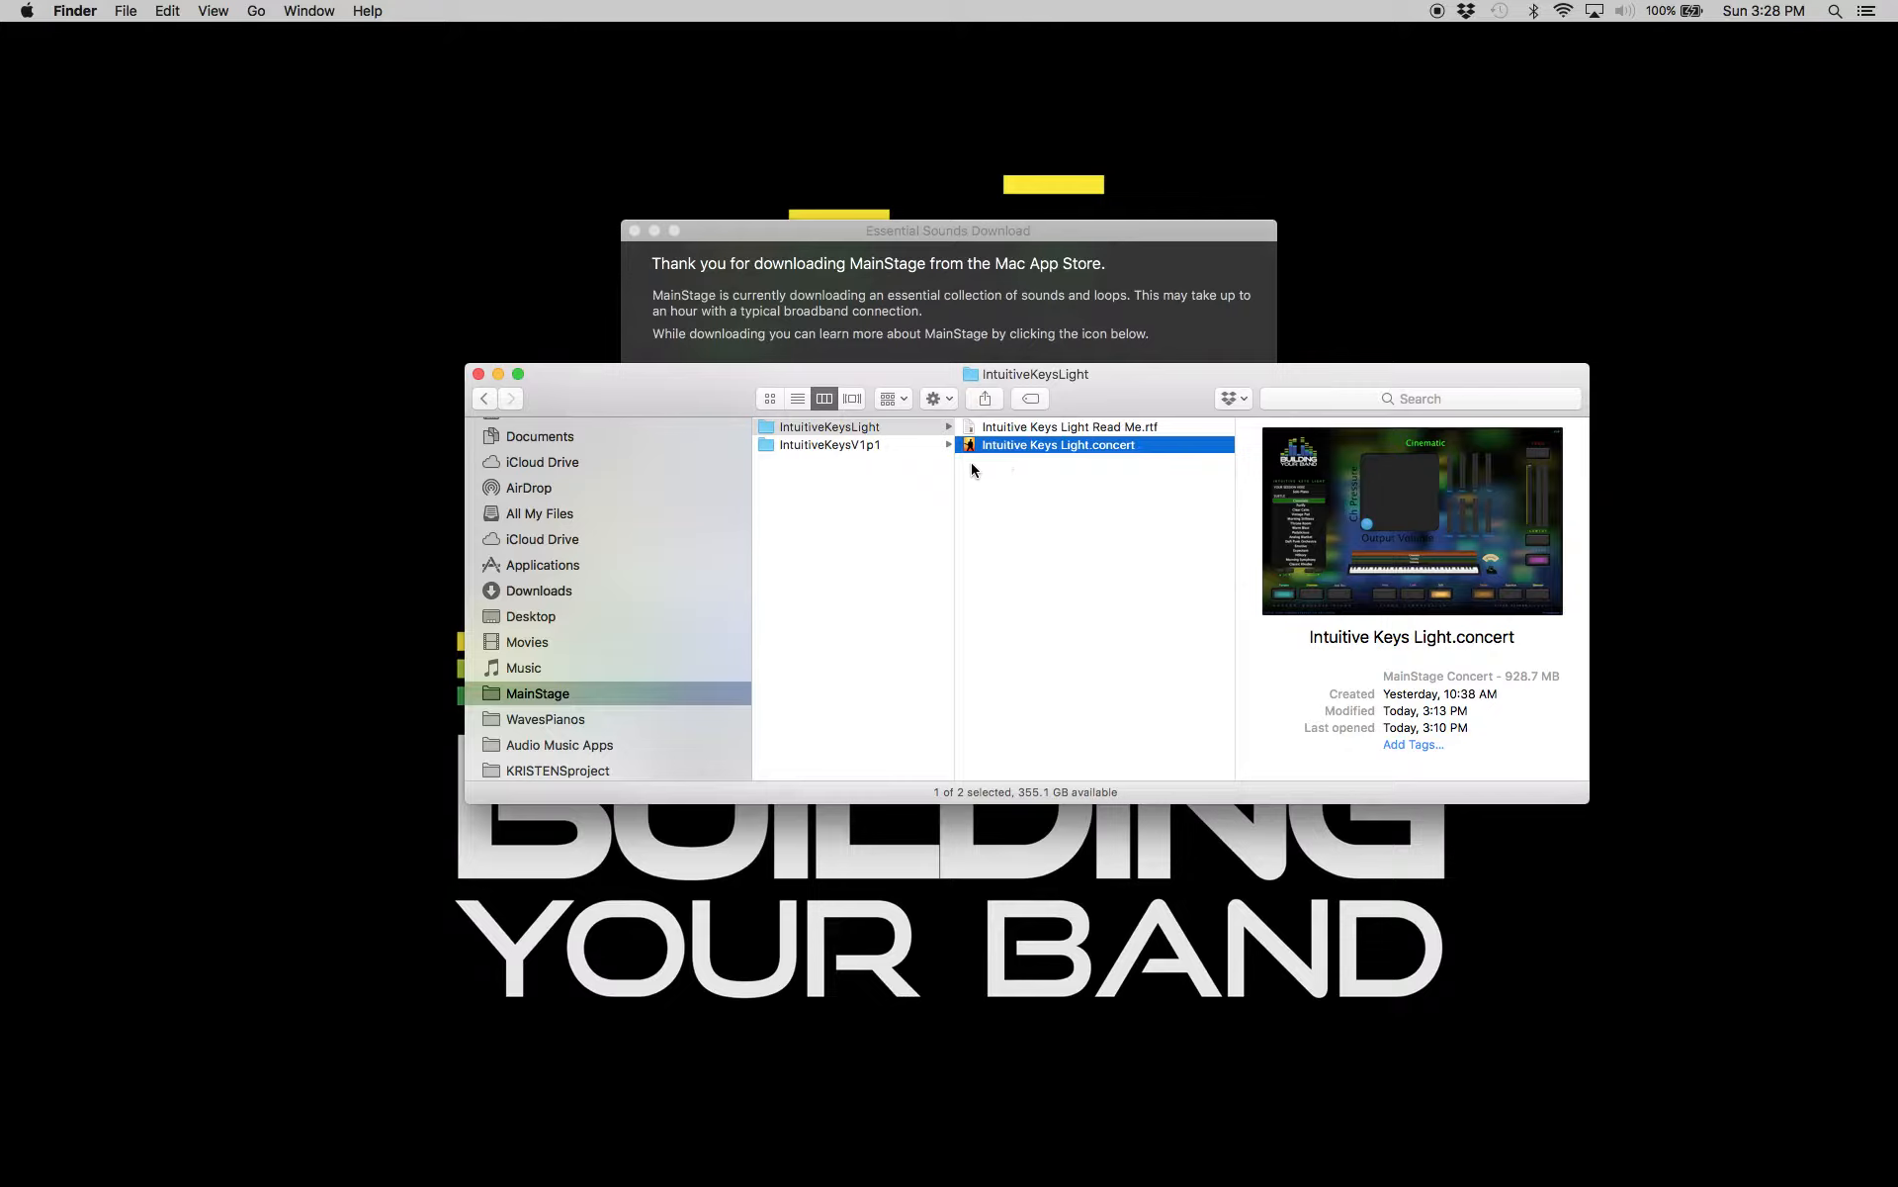
pyautogui.click(574, 585)
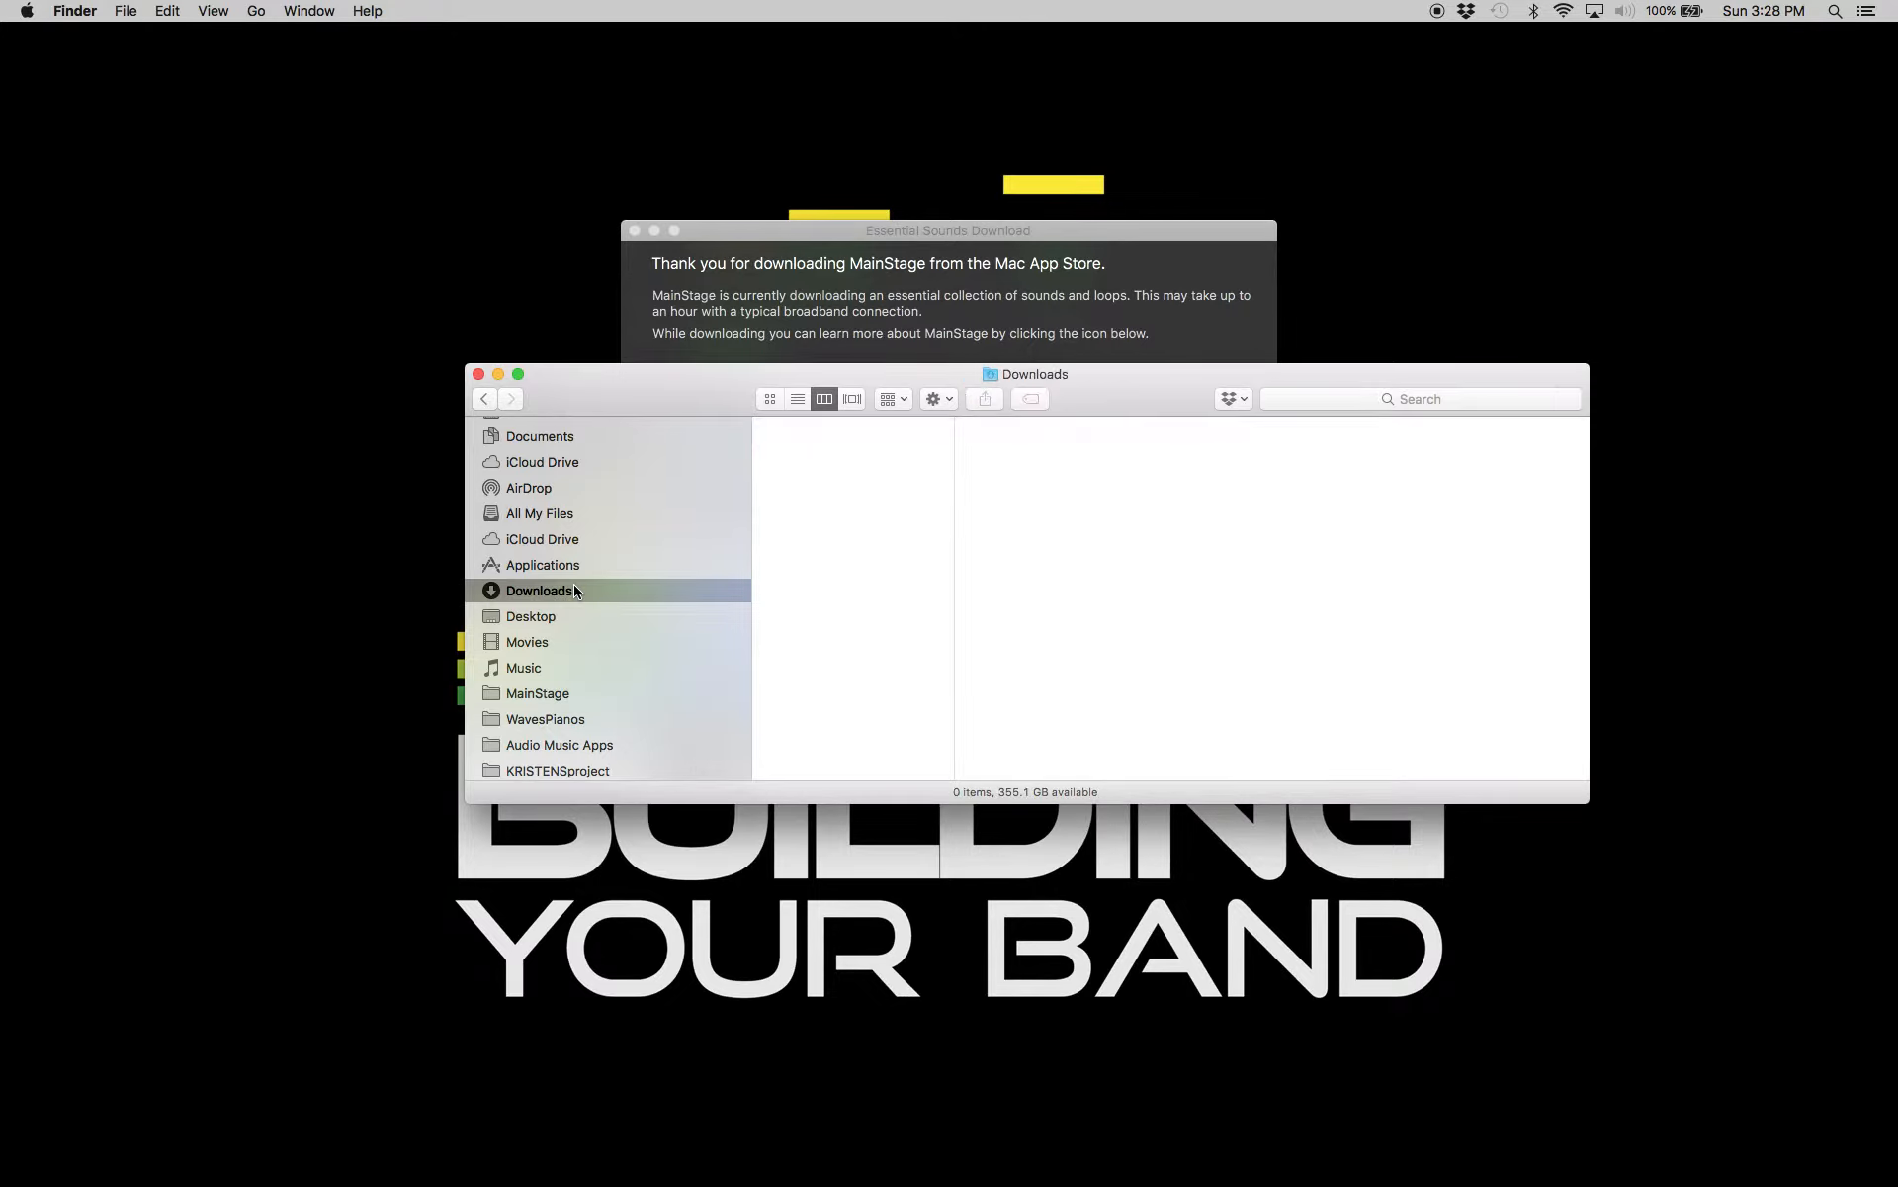
pyautogui.click(563, 693)
pyautogui.click(802, 429)
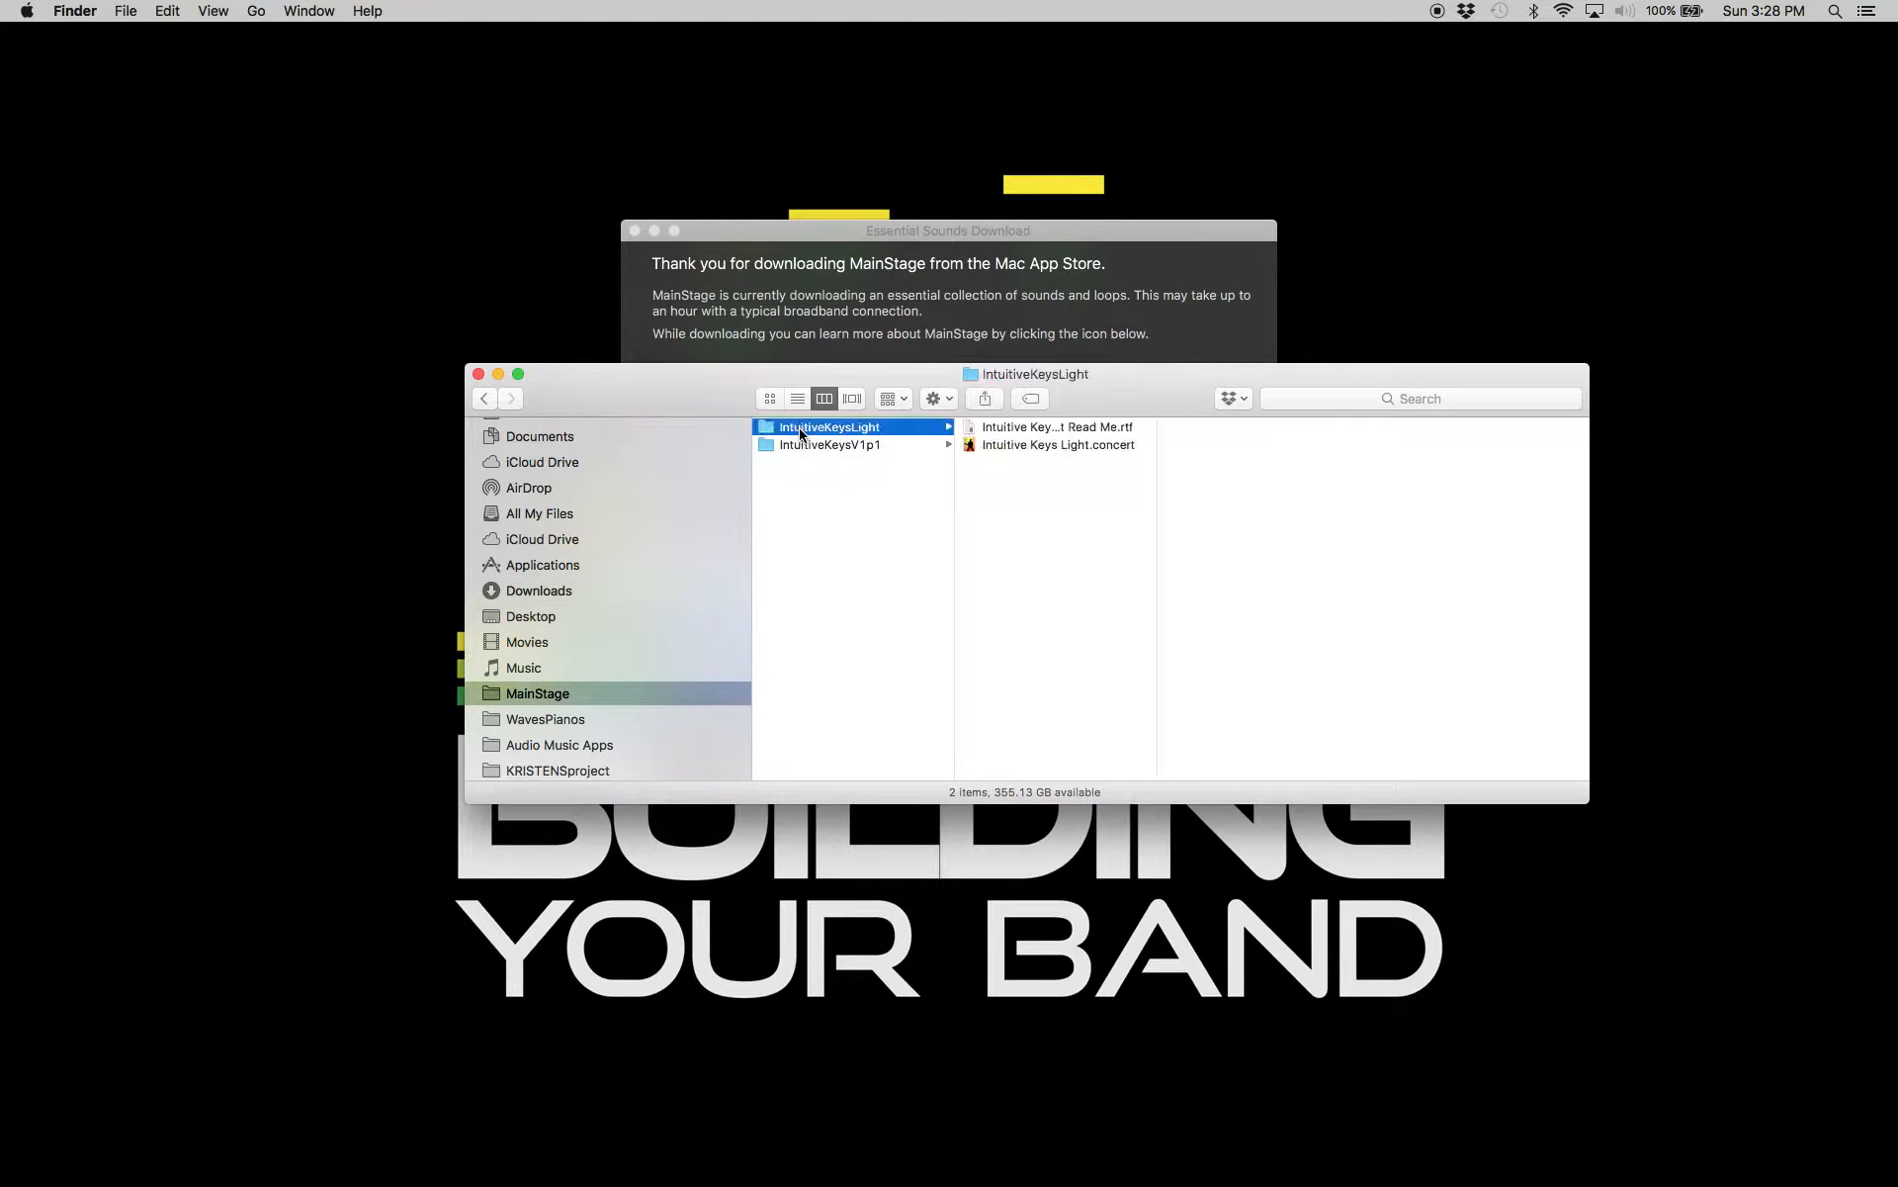
pyautogui.click(1129, 429)
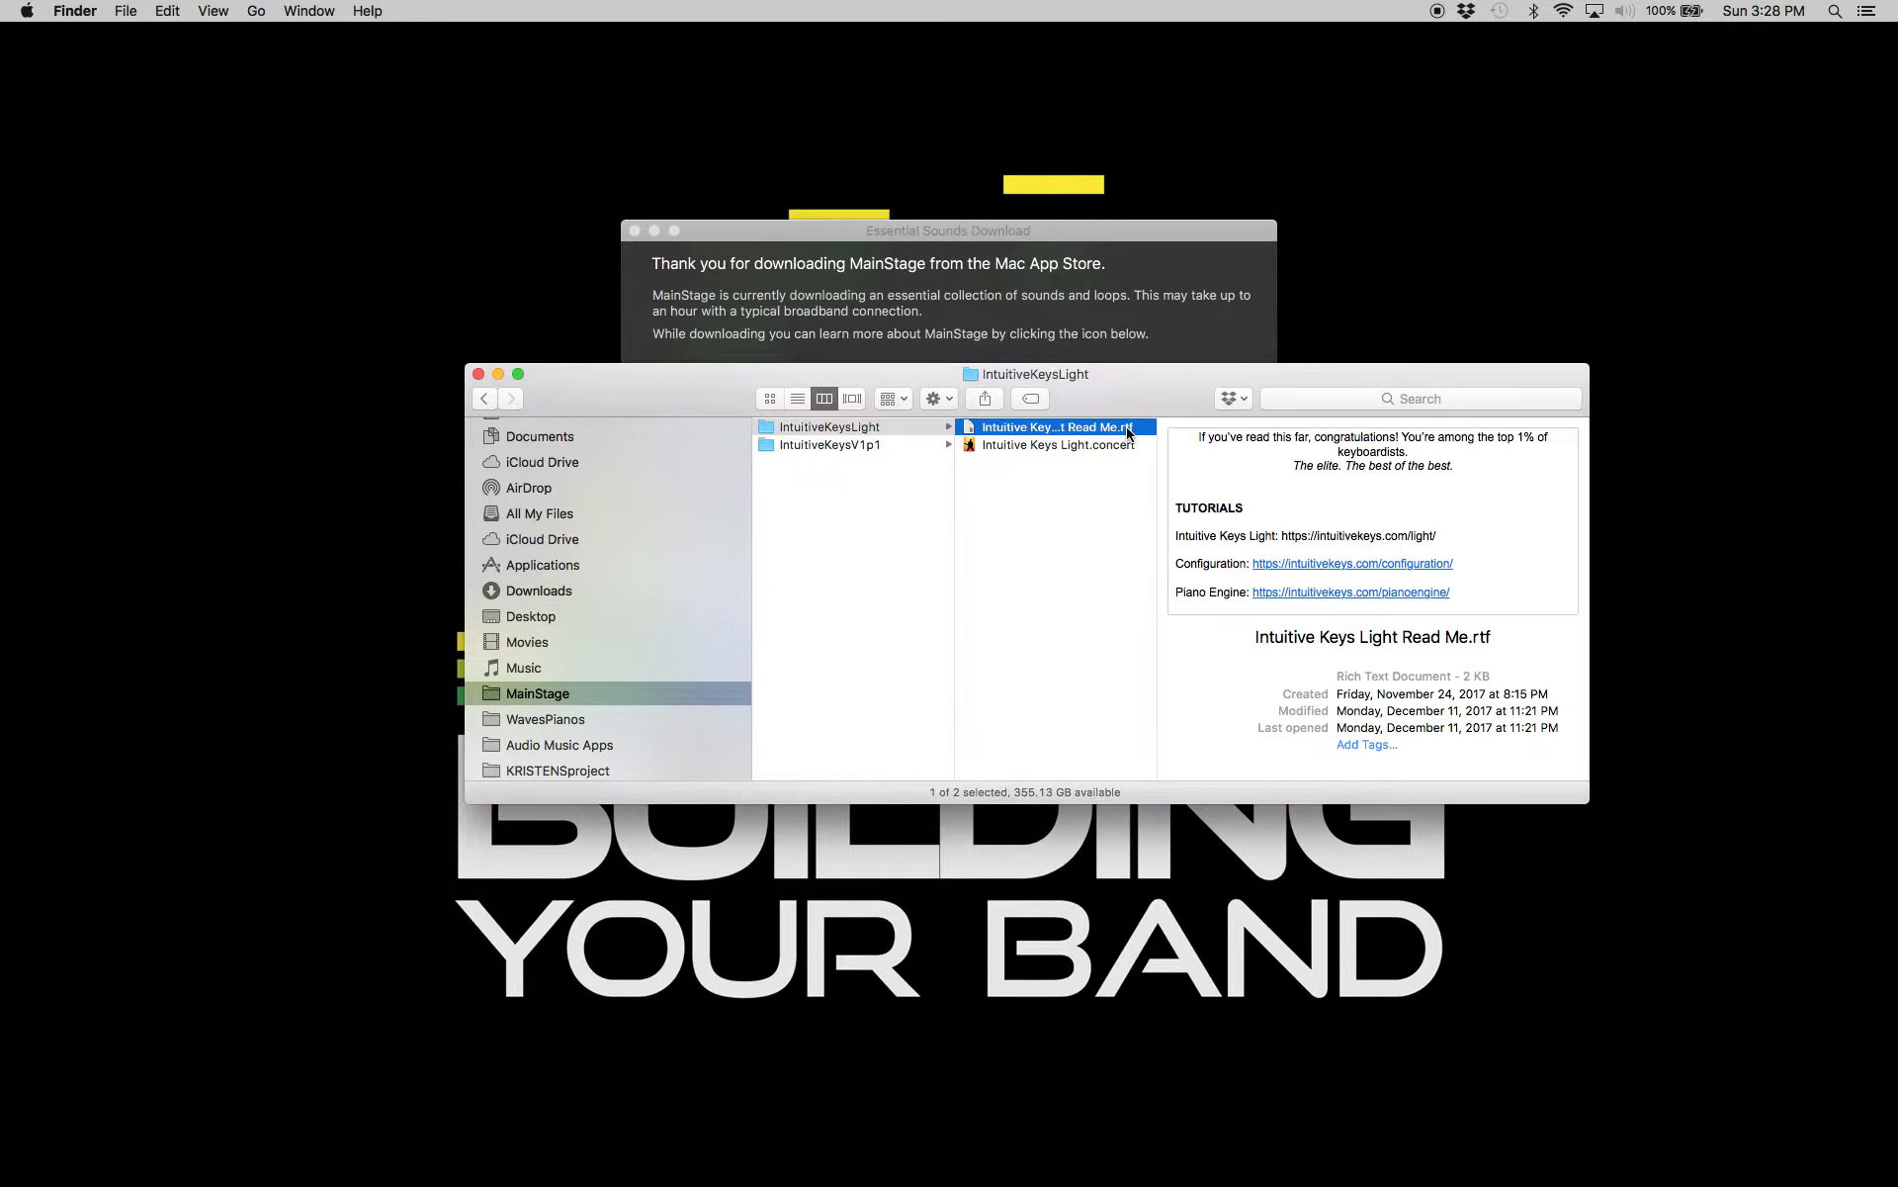
pyautogui.click(1116, 446)
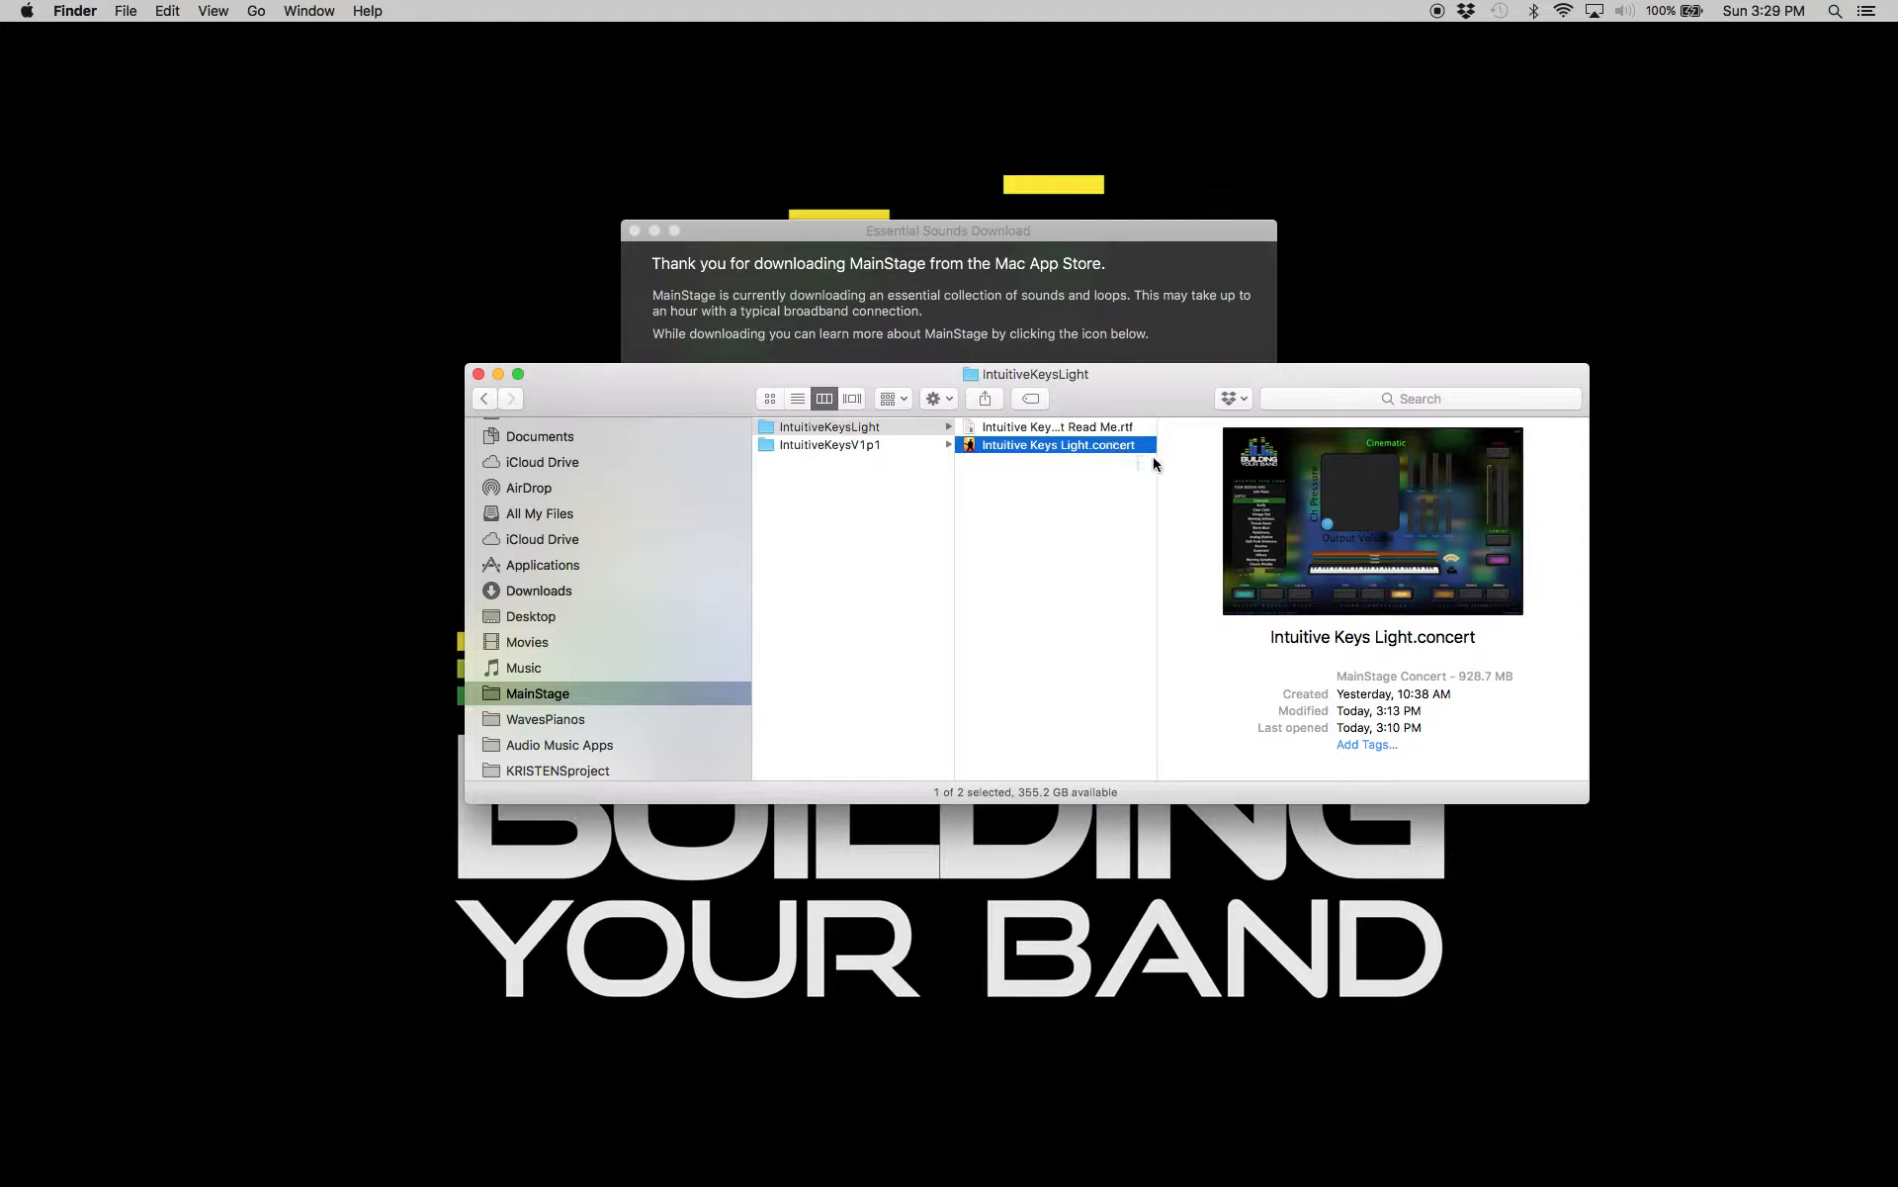
pyautogui.moveTo(1160, 458); pyautogui.dragTo(1189, 469)
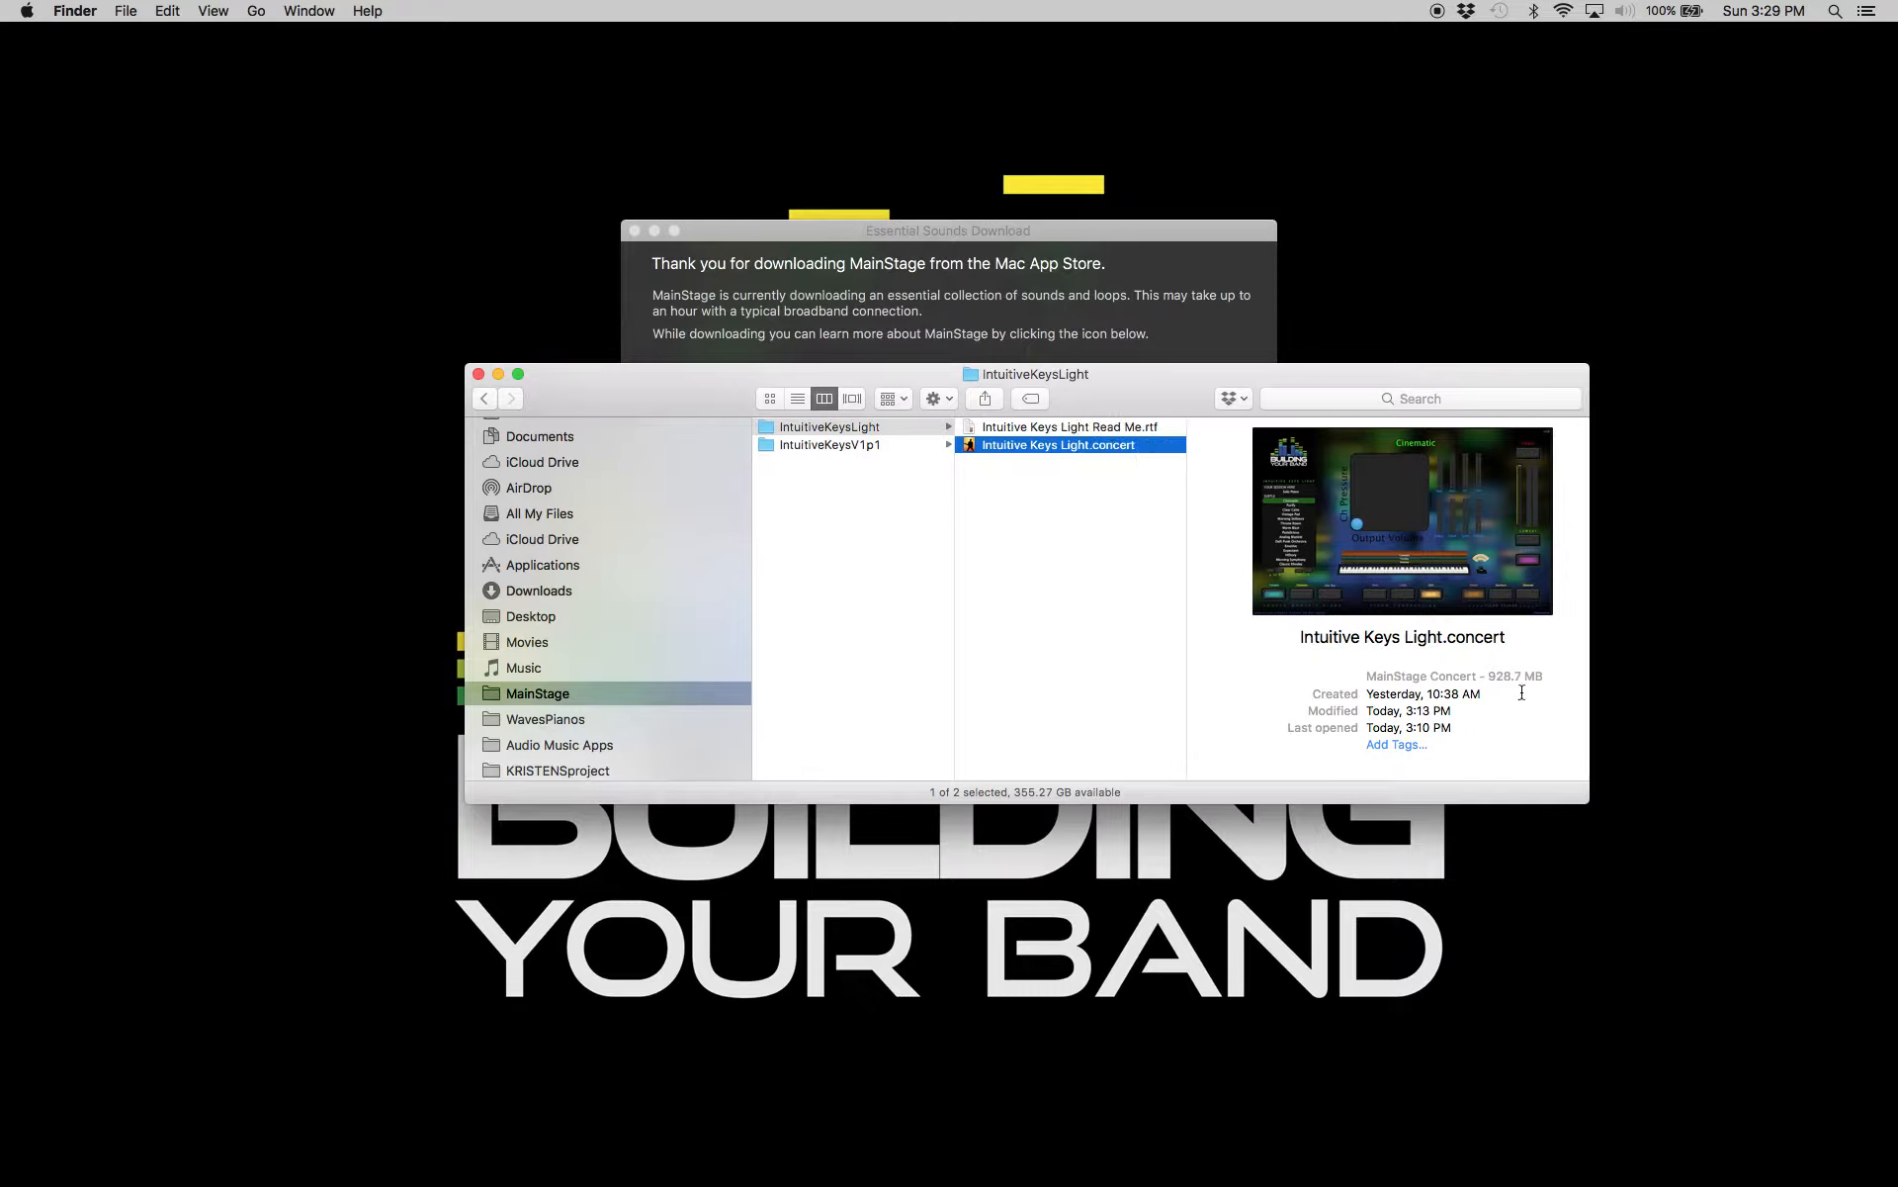
# - Check the sounds installation, then open Intuitive Keys Light.concert in MainStage and show it full screen
pyautogui.click(1013, 298)
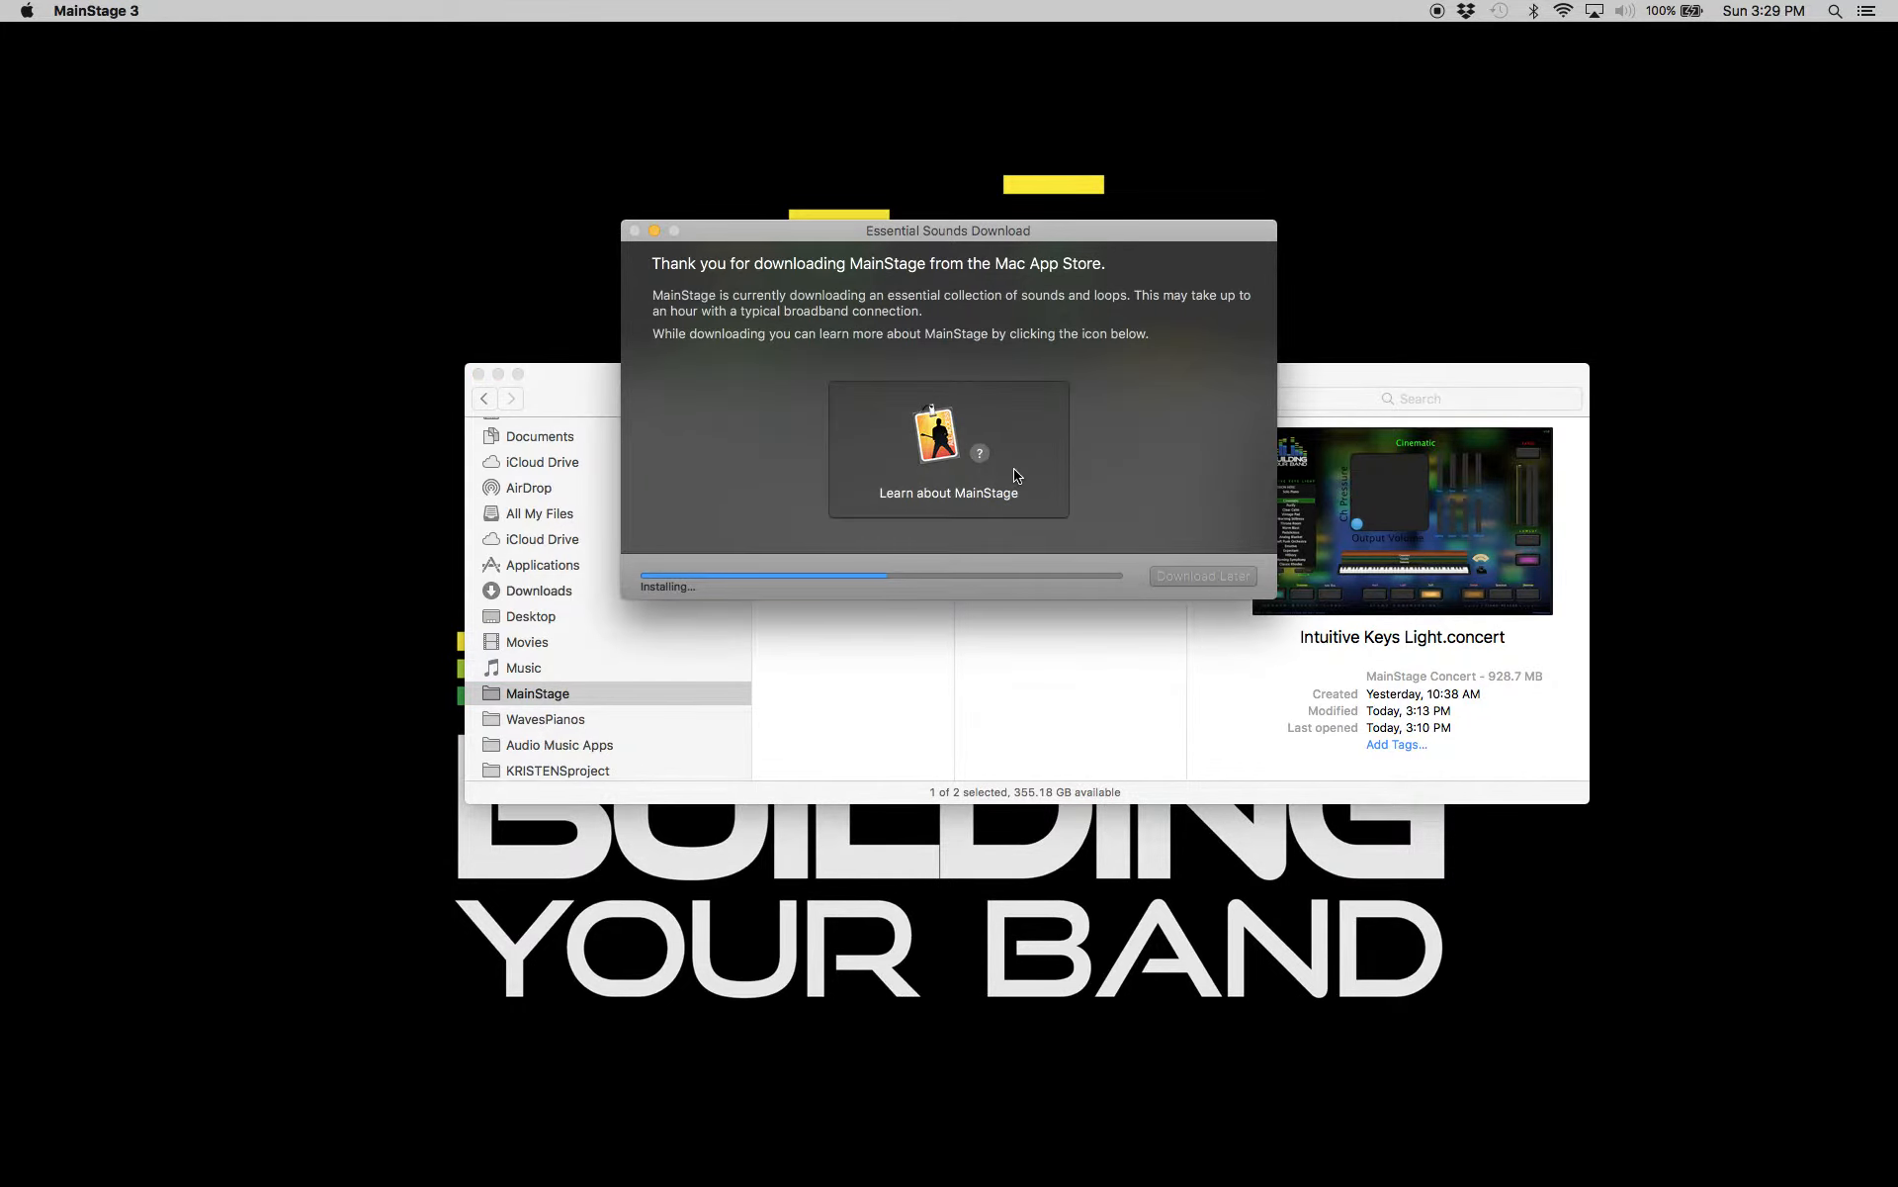
pyautogui.click(1102, 738)
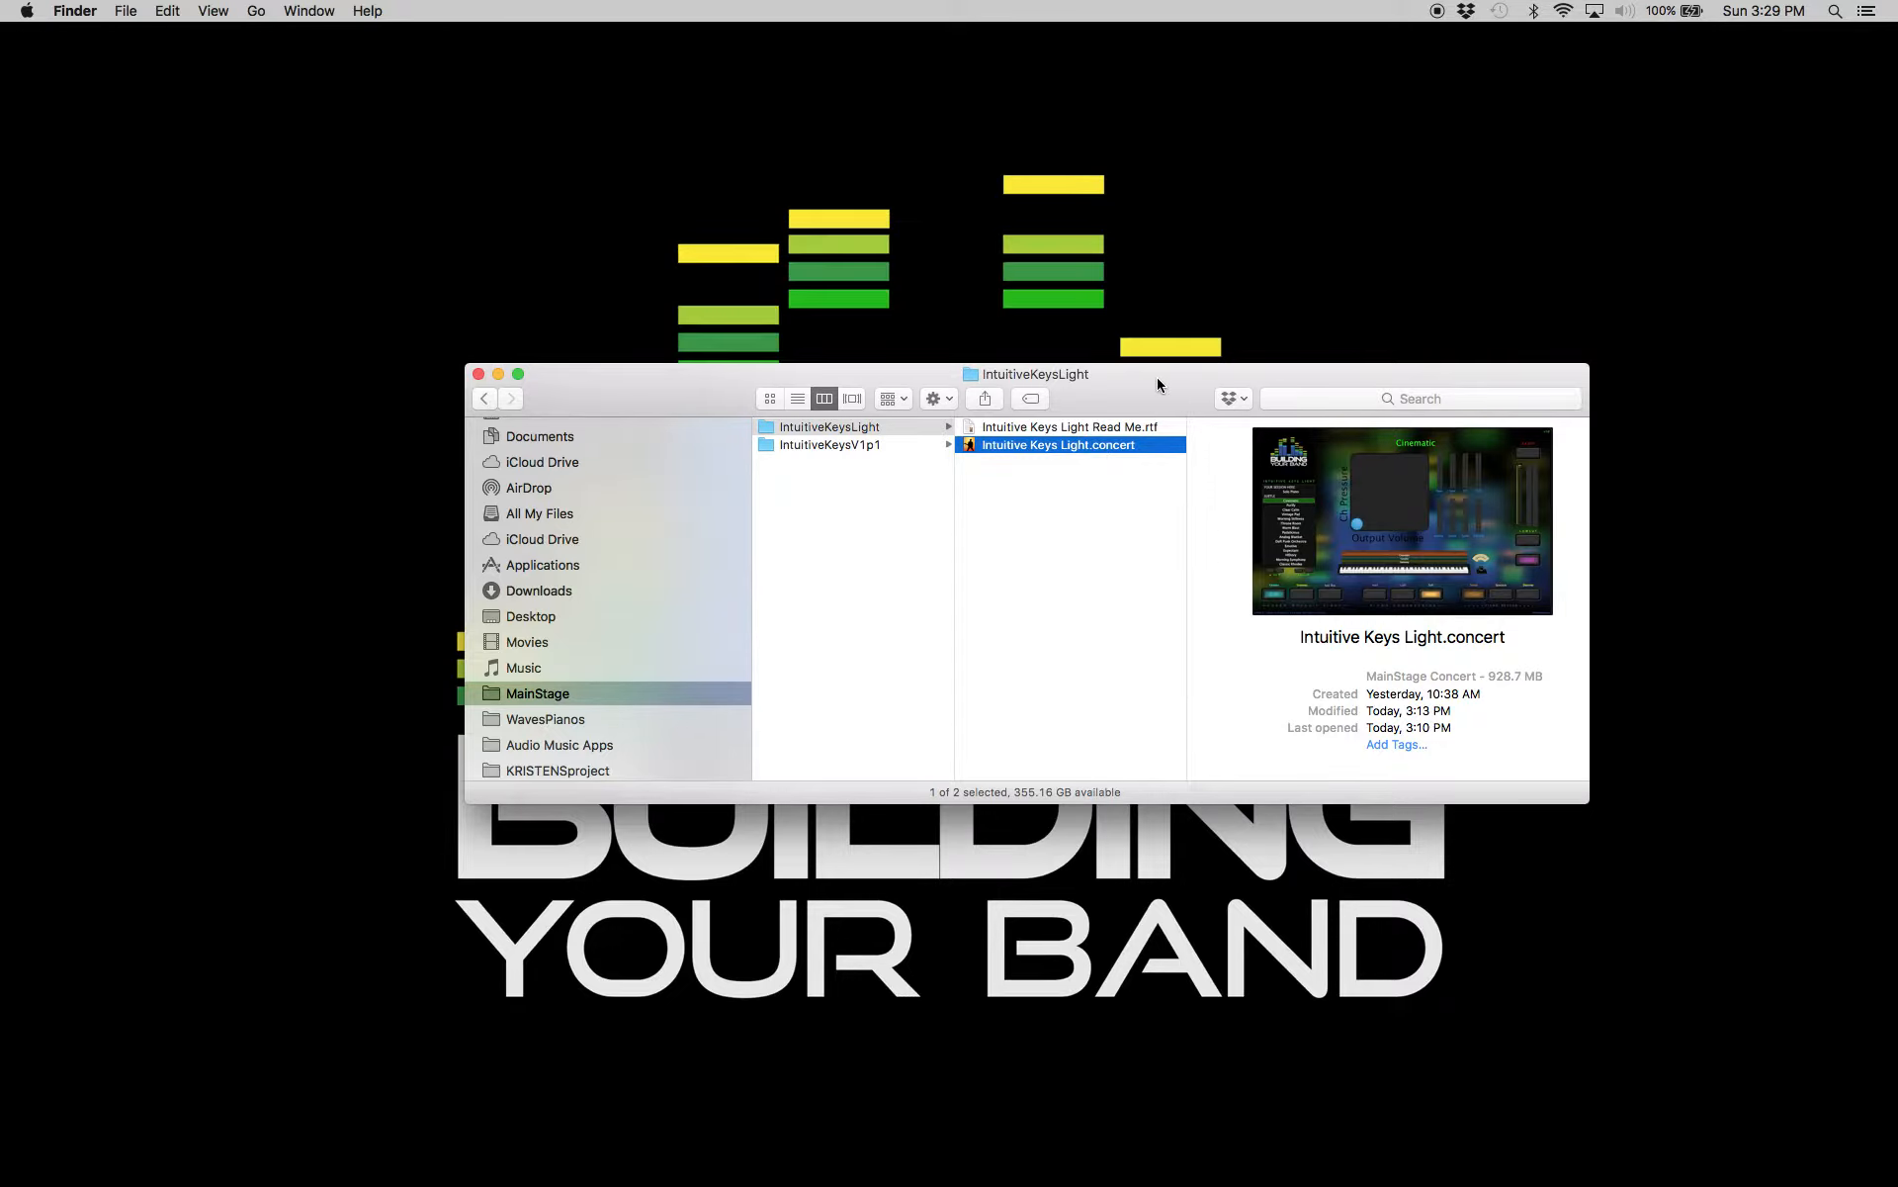
pyautogui.moveTo(1151, 391); pyautogui.dragTo(1119, 432)
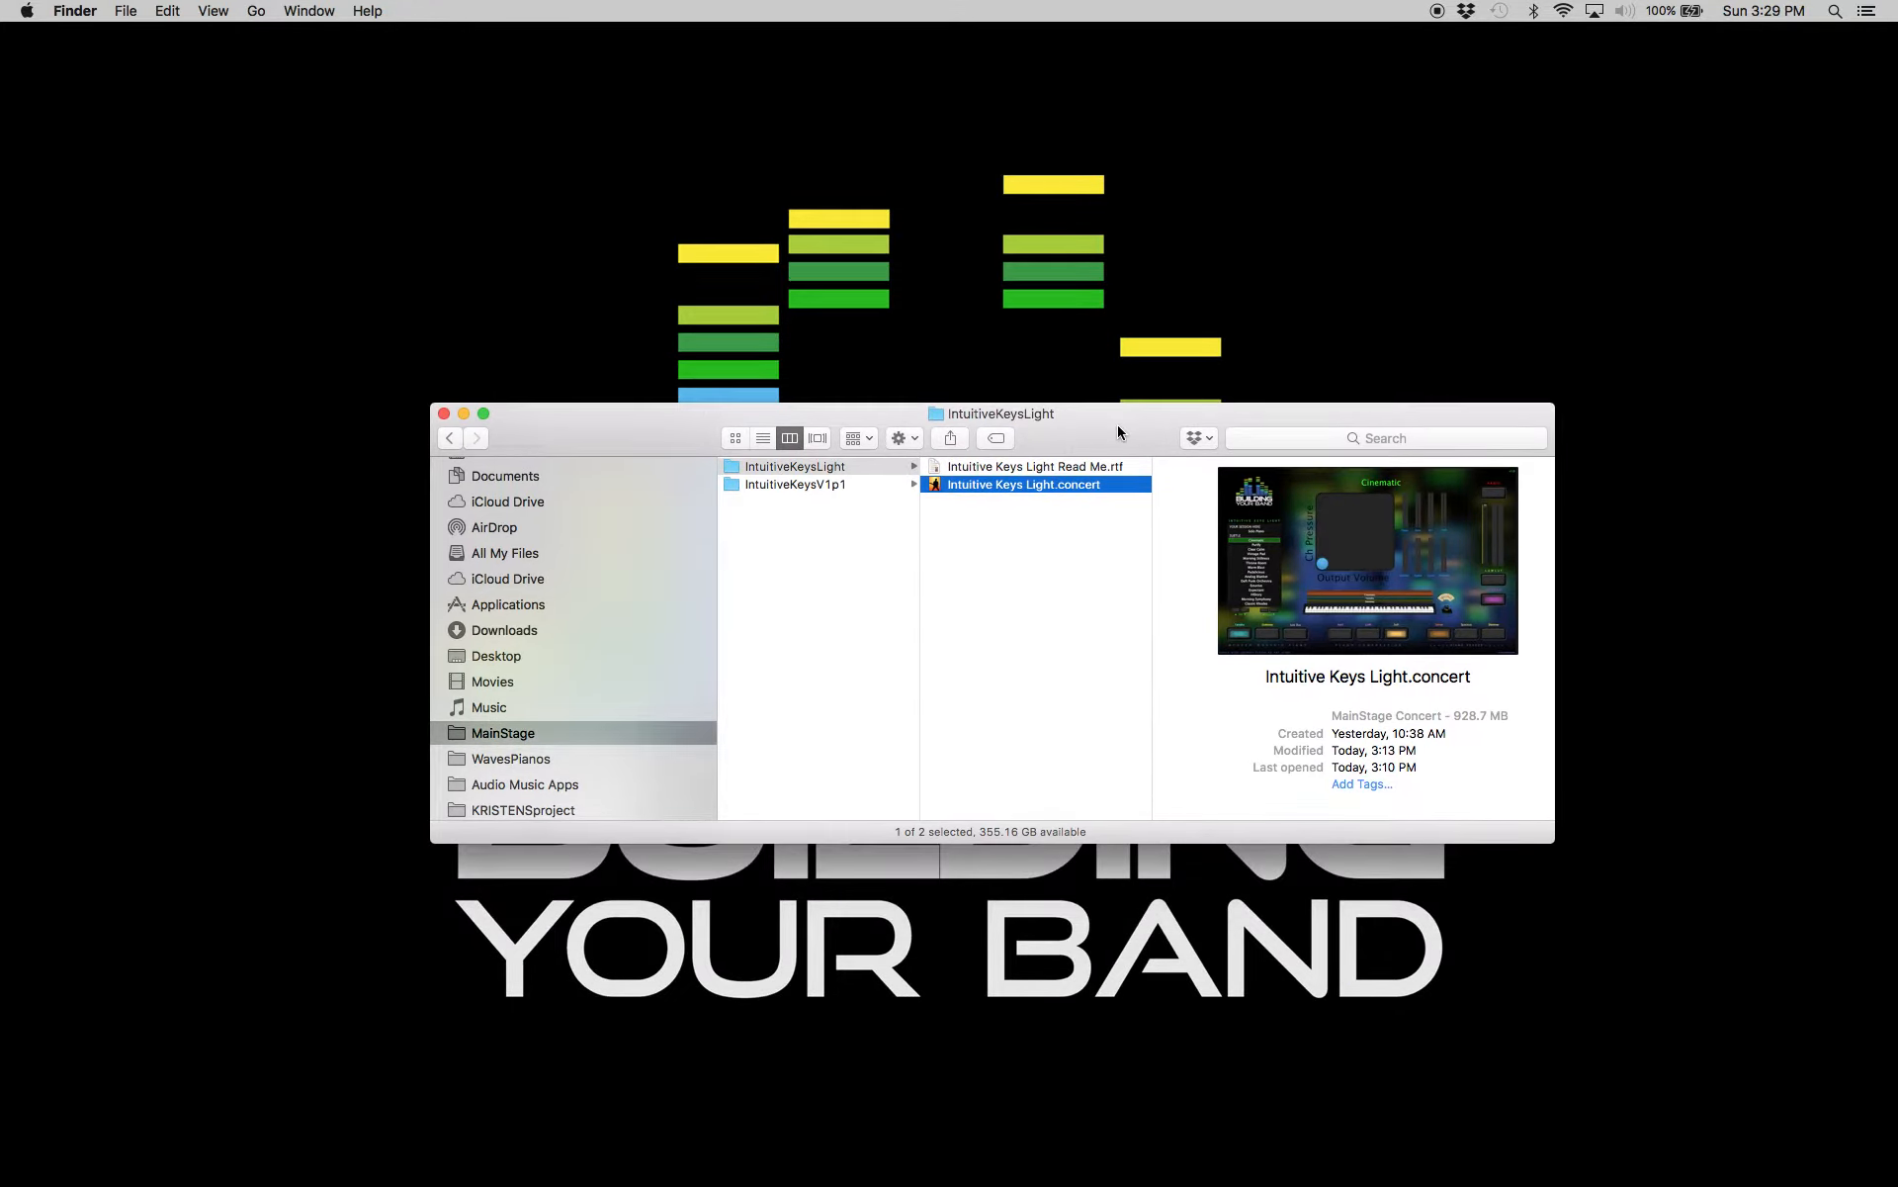
pyautogui.doubleClick(1035, 483)
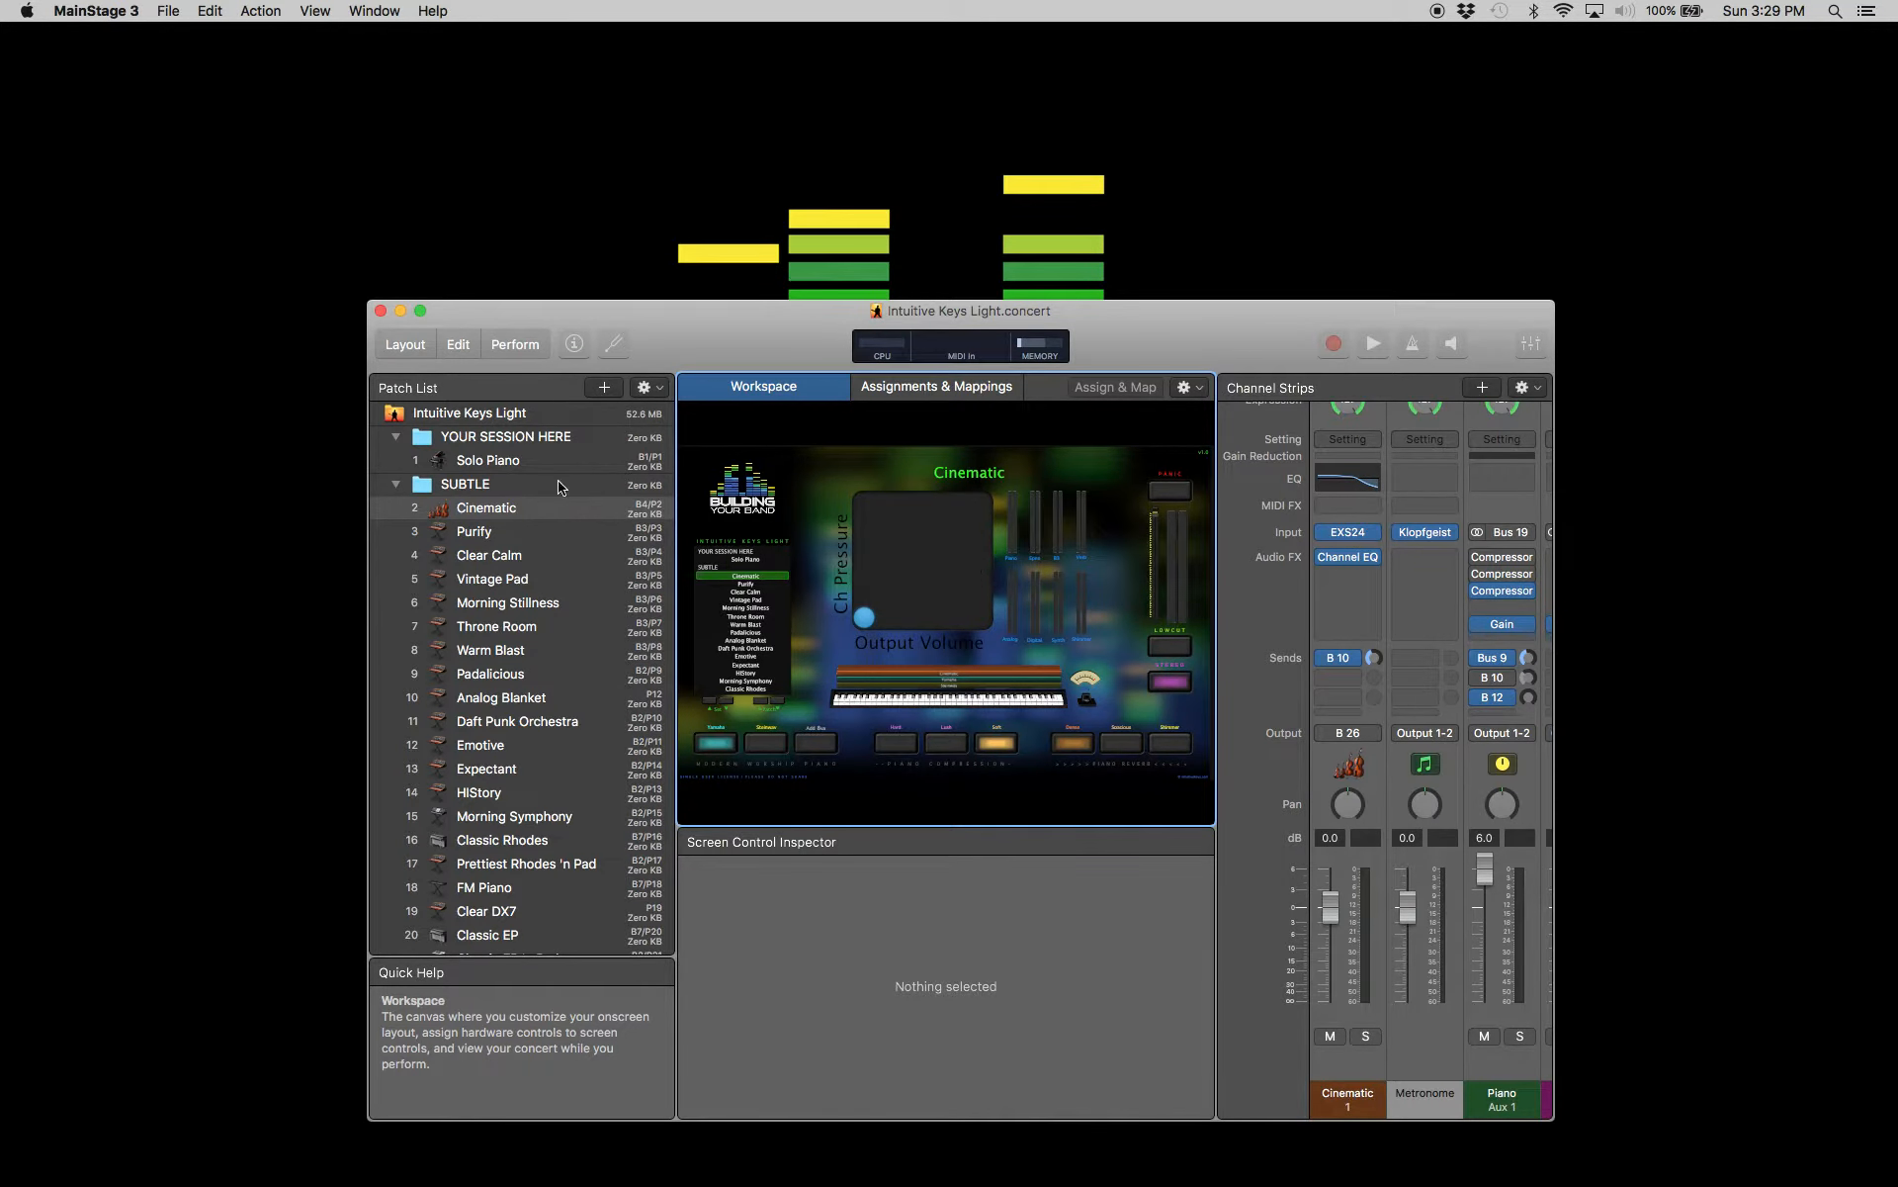
pyautogui.click(419, 310)
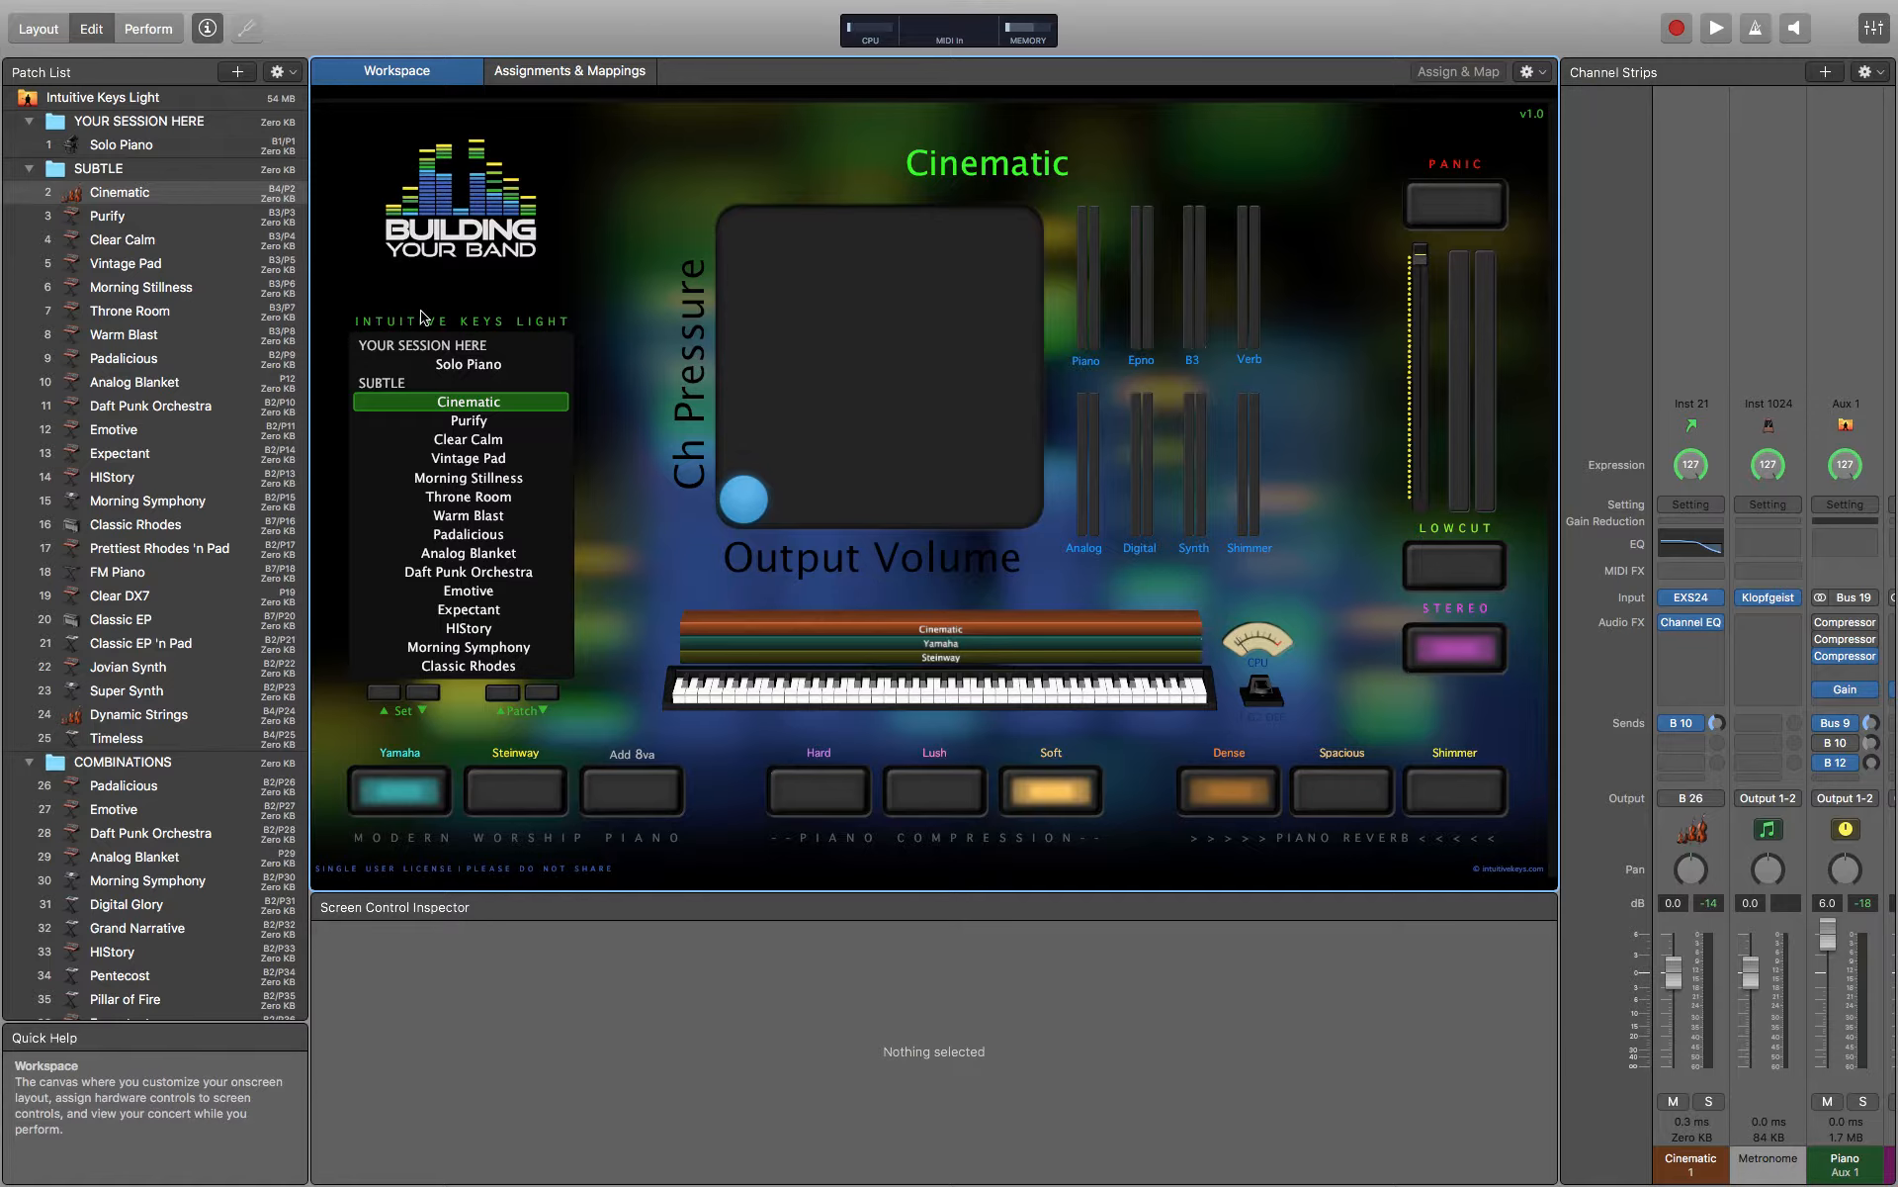
# - In the general preferences, set autosaving of modified concerts to Never
pyautogui.press('super+comma')
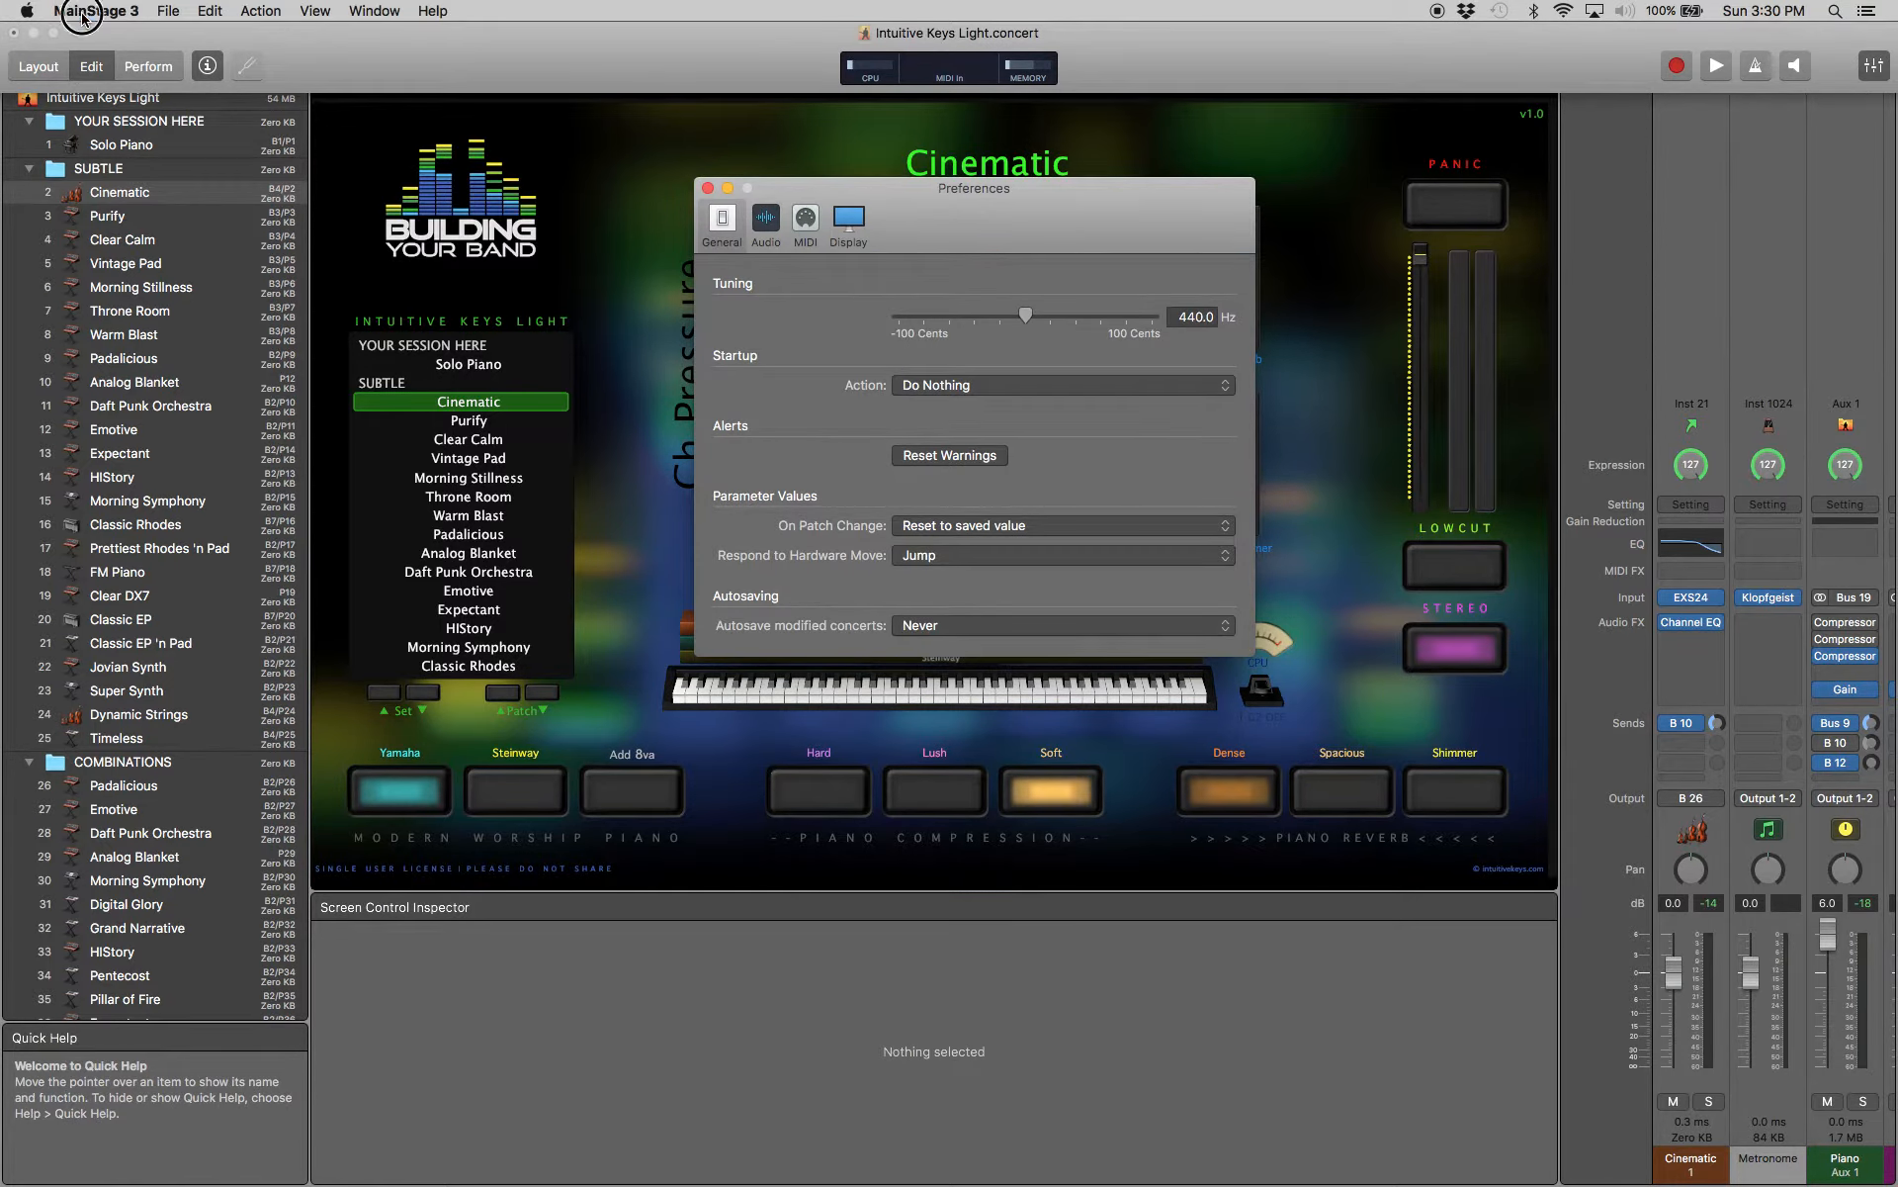
pyautogui.click(83, 12)
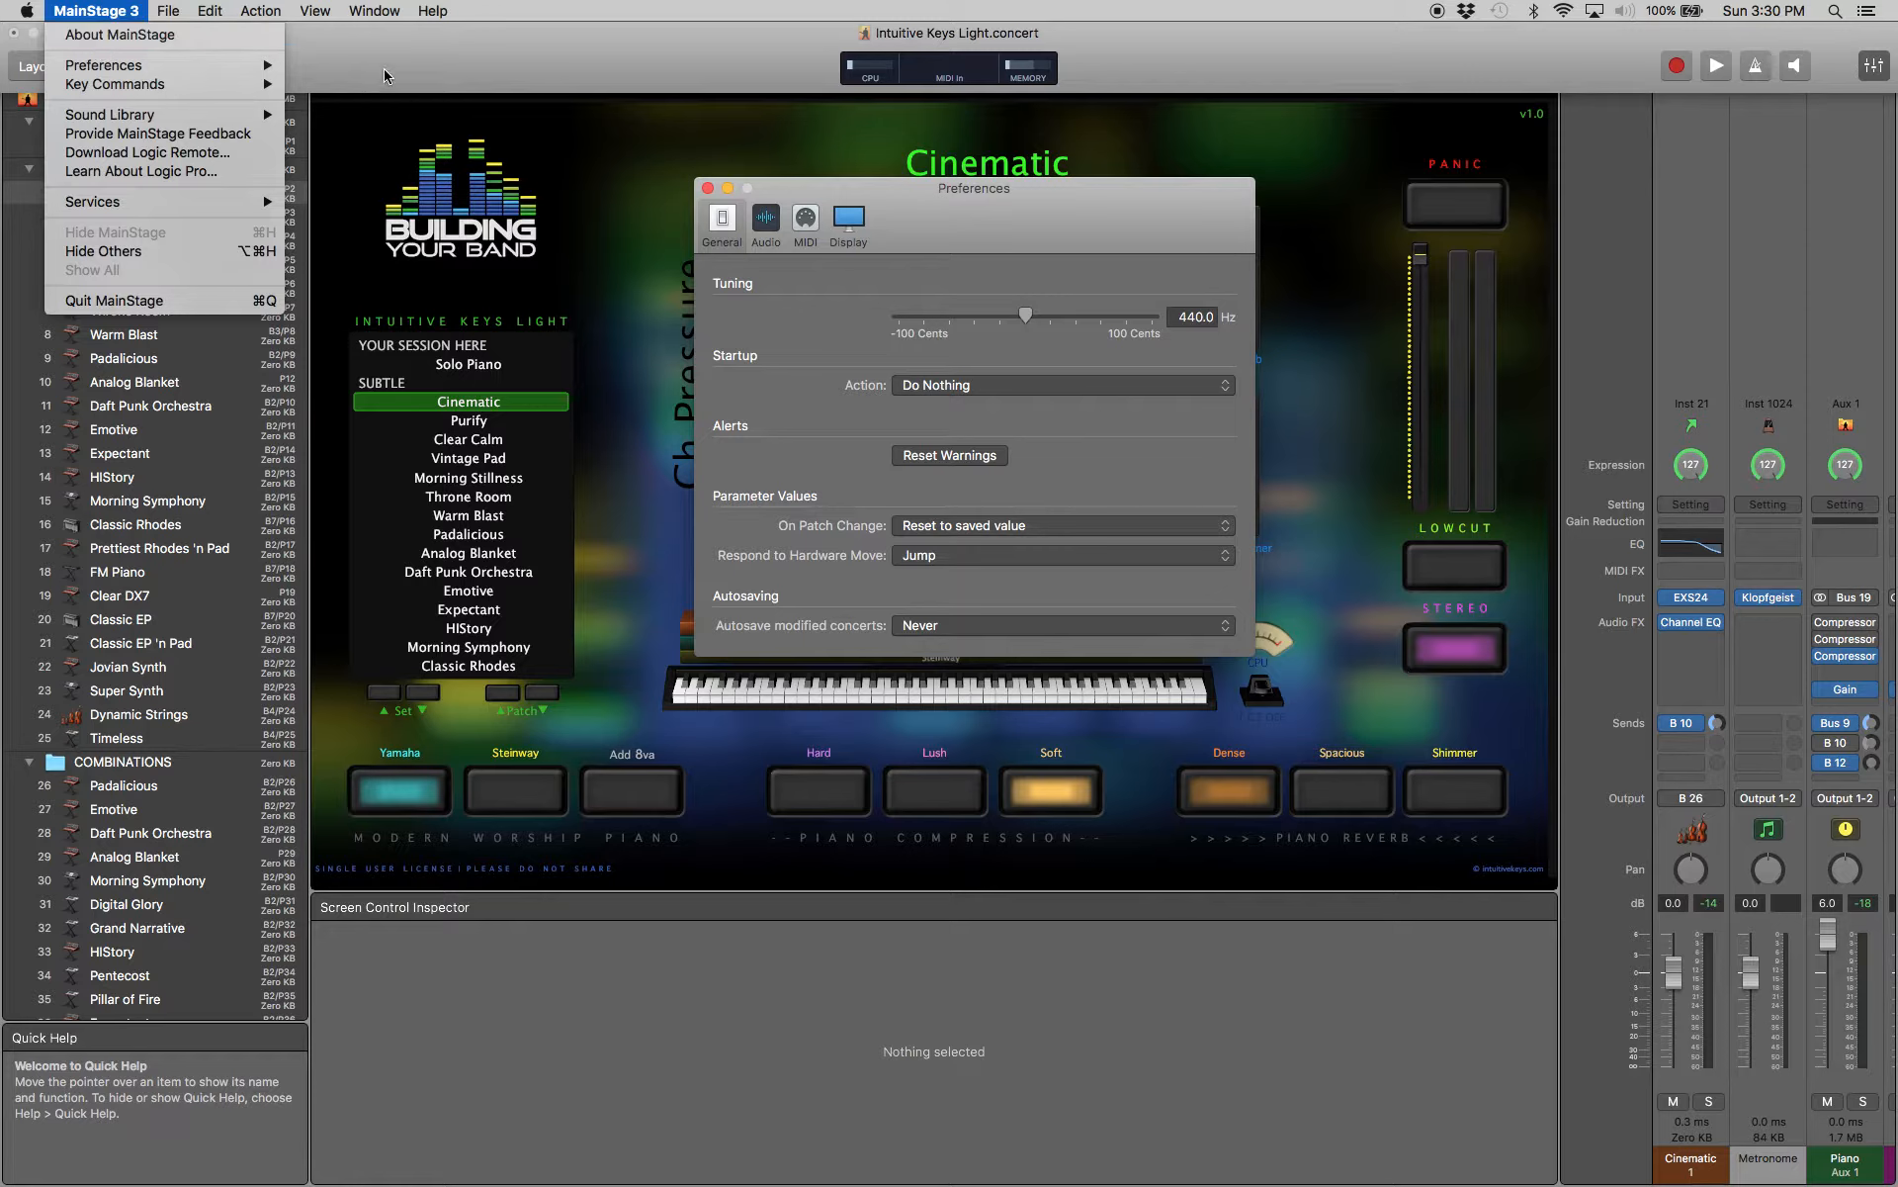
pyautogui.moveTo(238, 65)
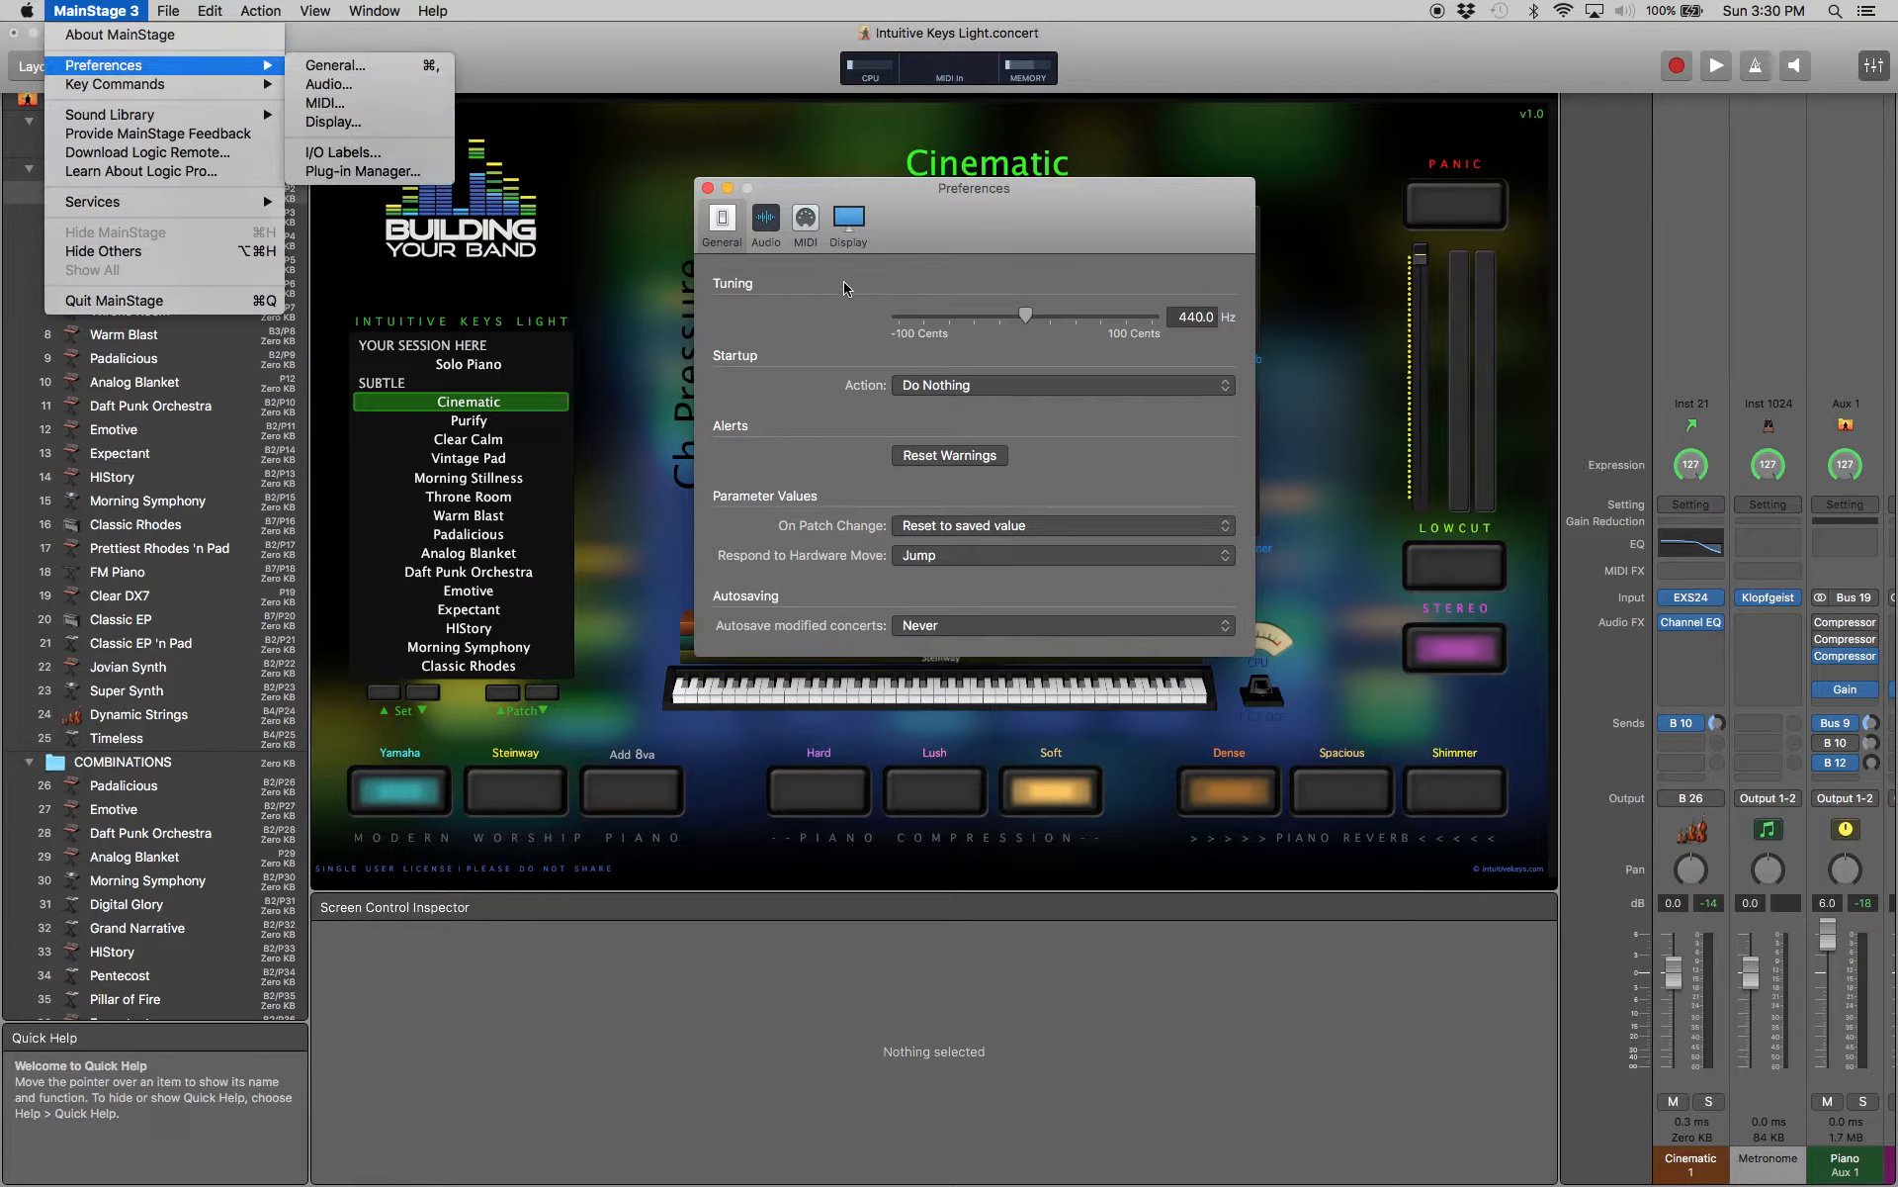
pyautogui.click(959, 233)
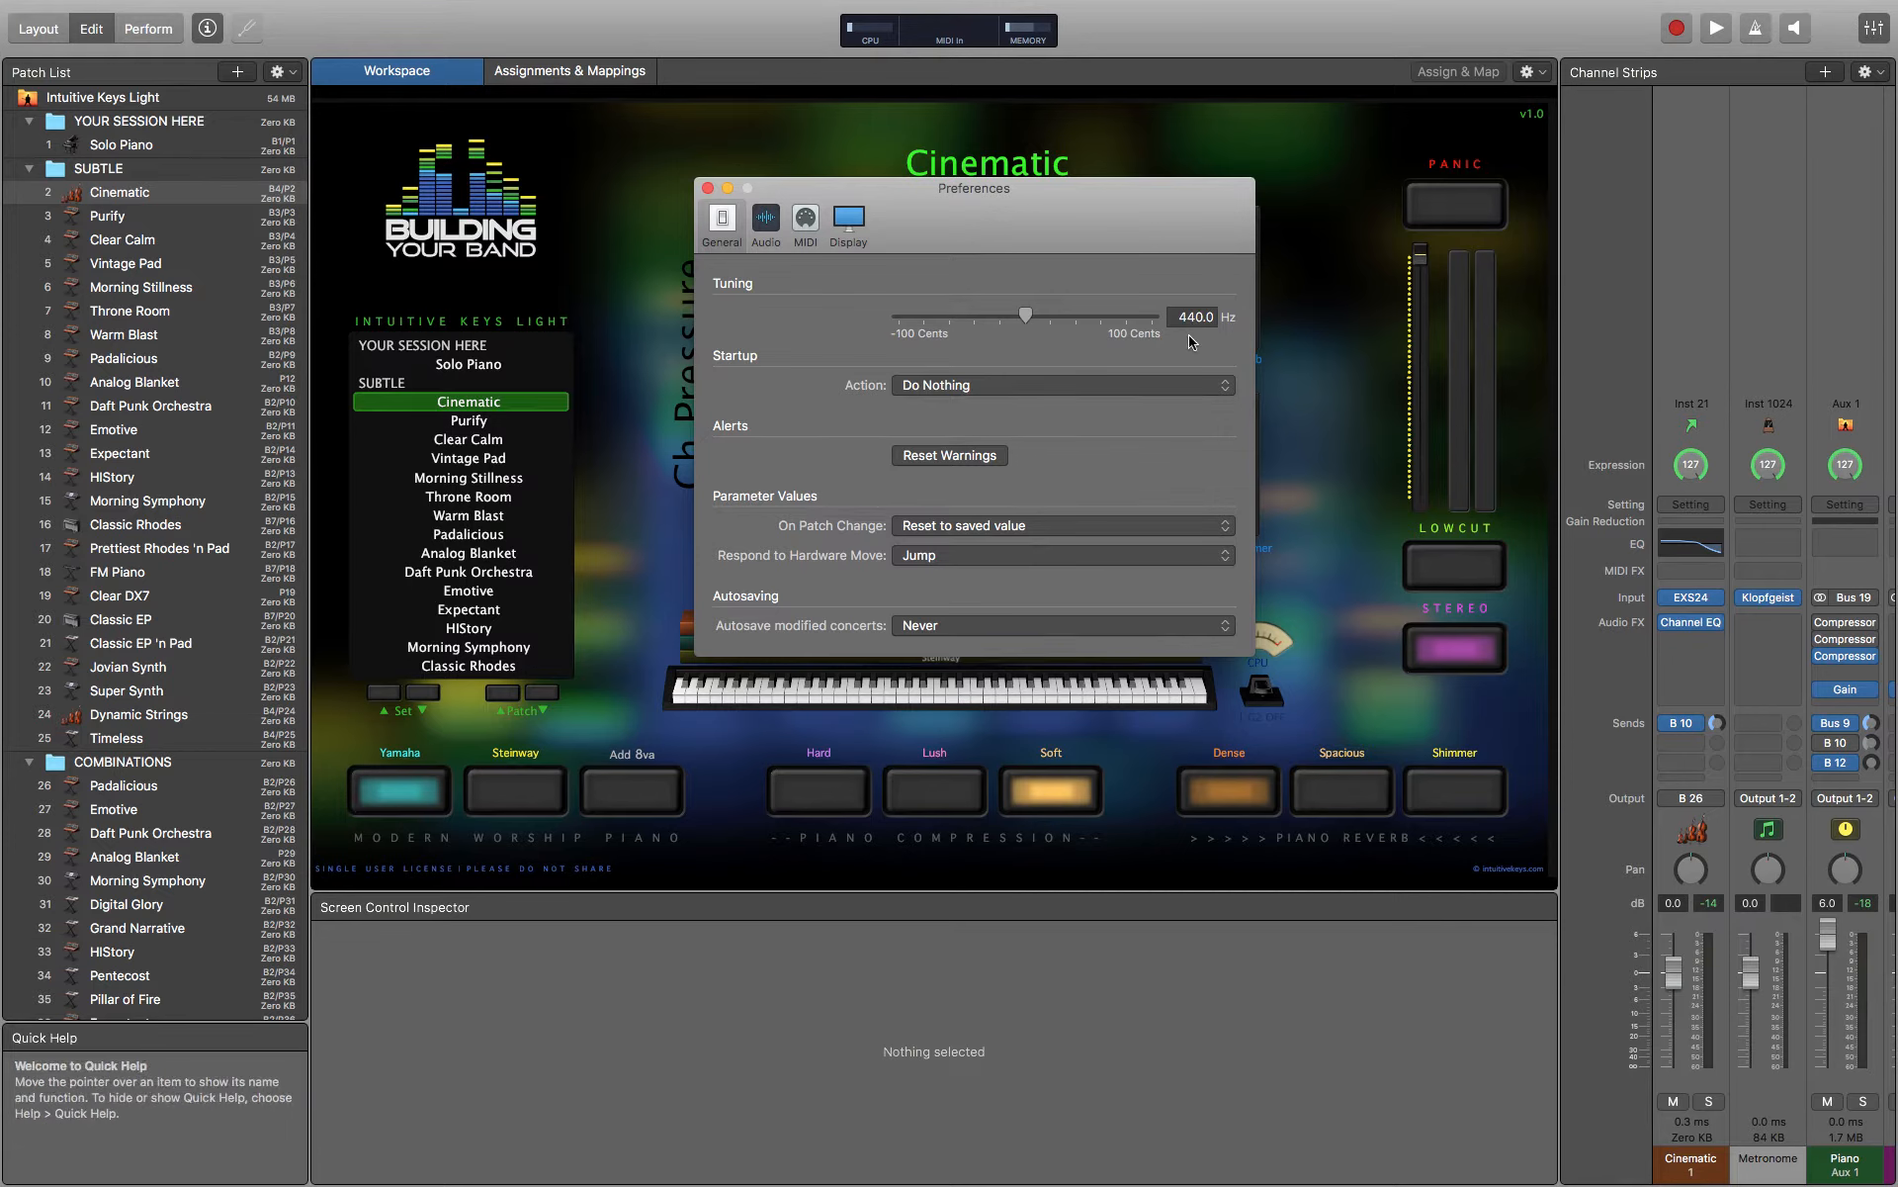
pyautogui.click(961, 625)
pyautogui.click(964, 629)
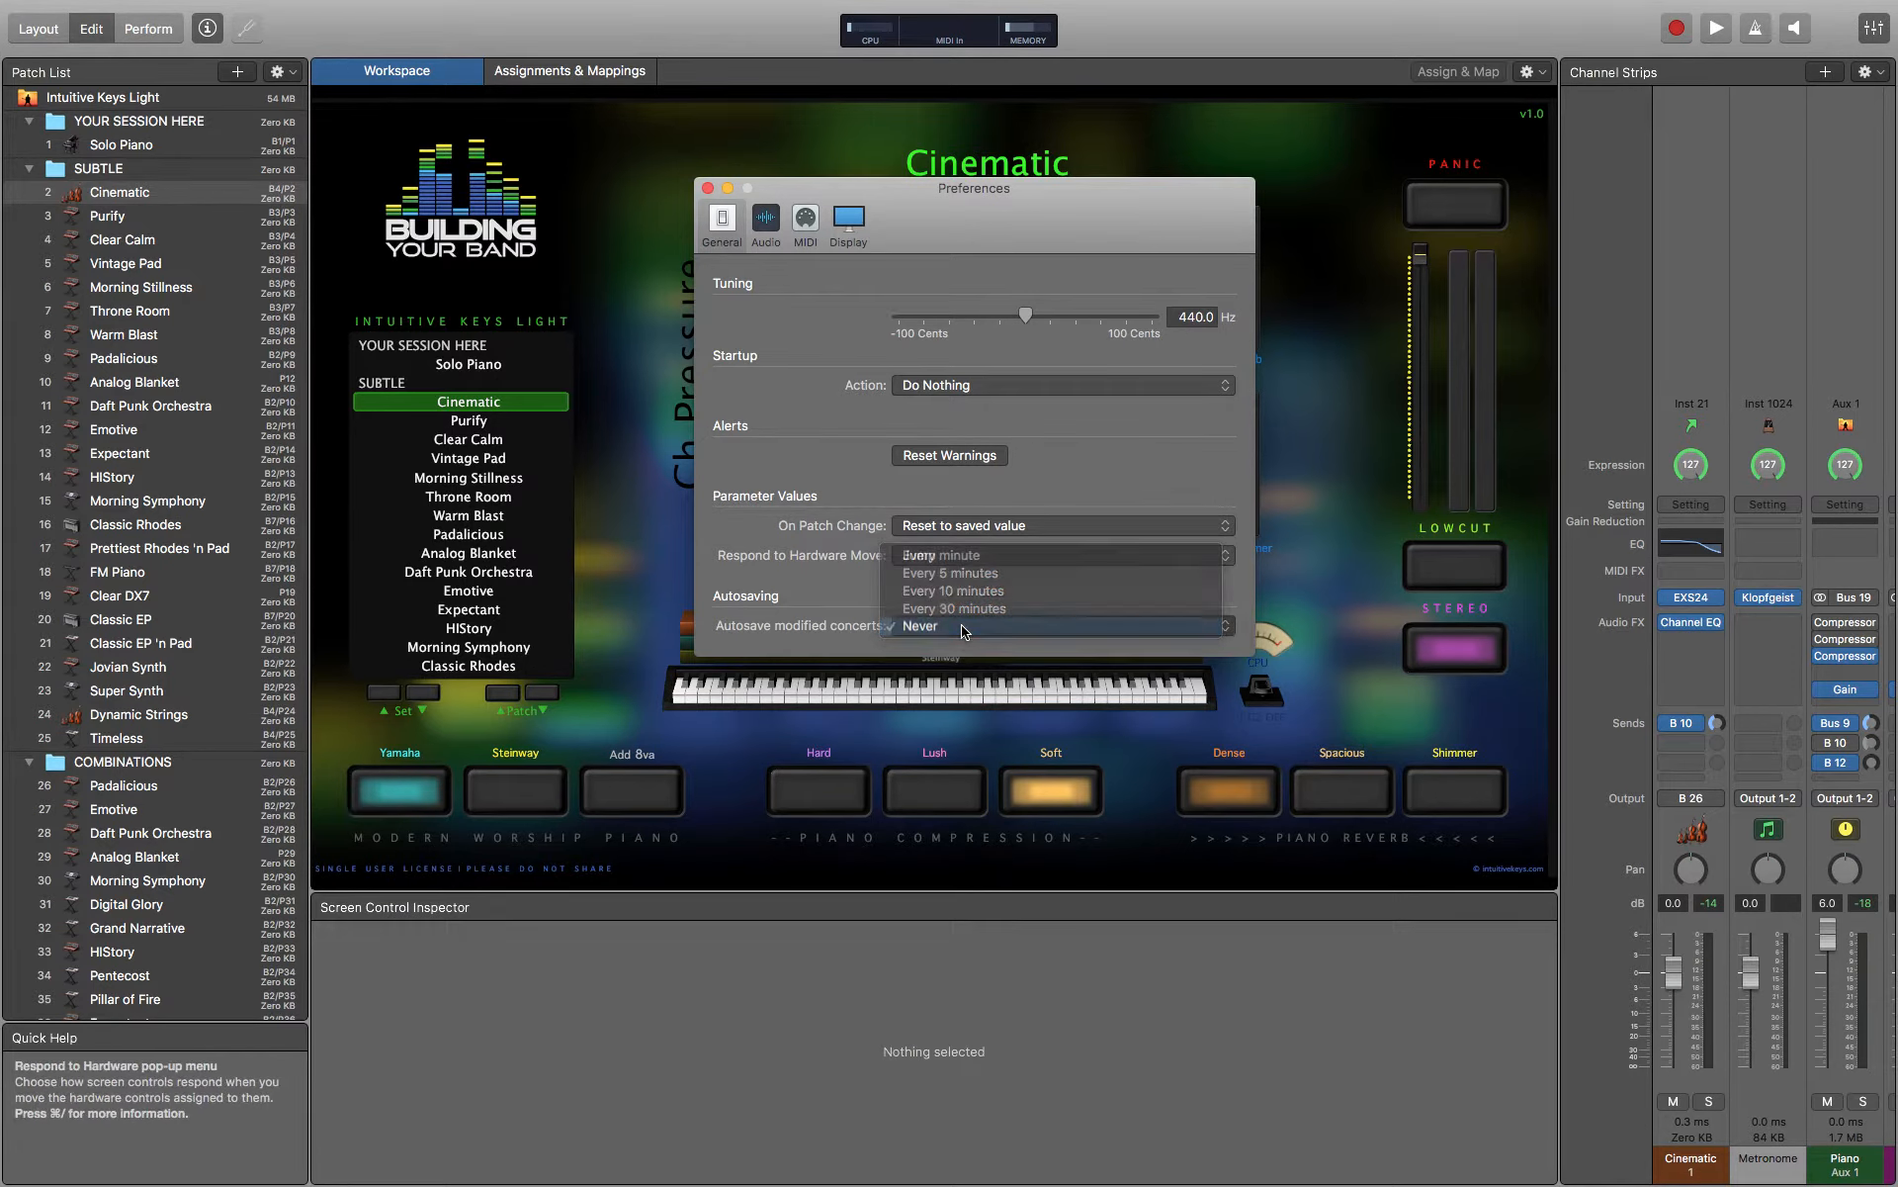
# - Set the audio output device to Loopback Audio in the audio preferences and apply the change
pyautogui.click(766, 222)
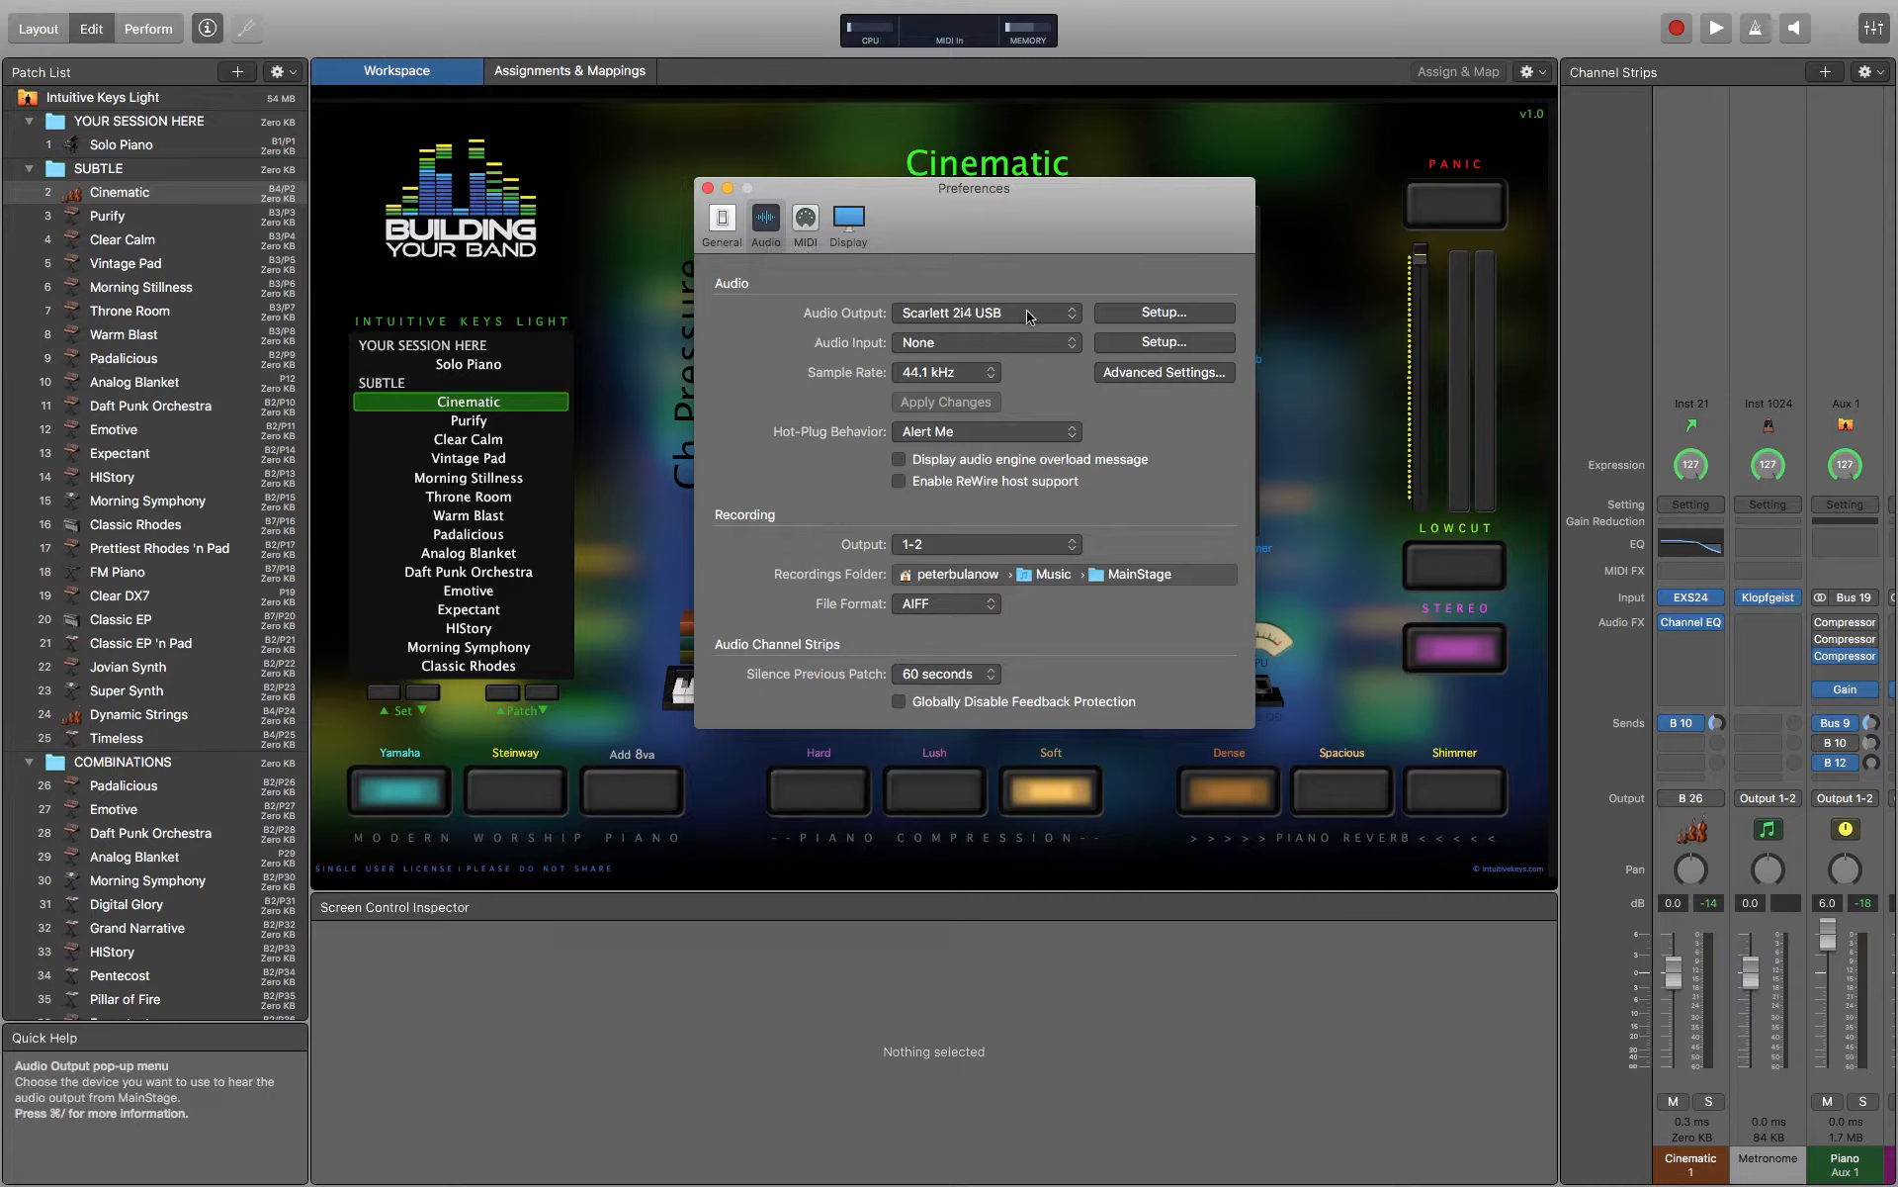
pyautogui.click(1029, 317)
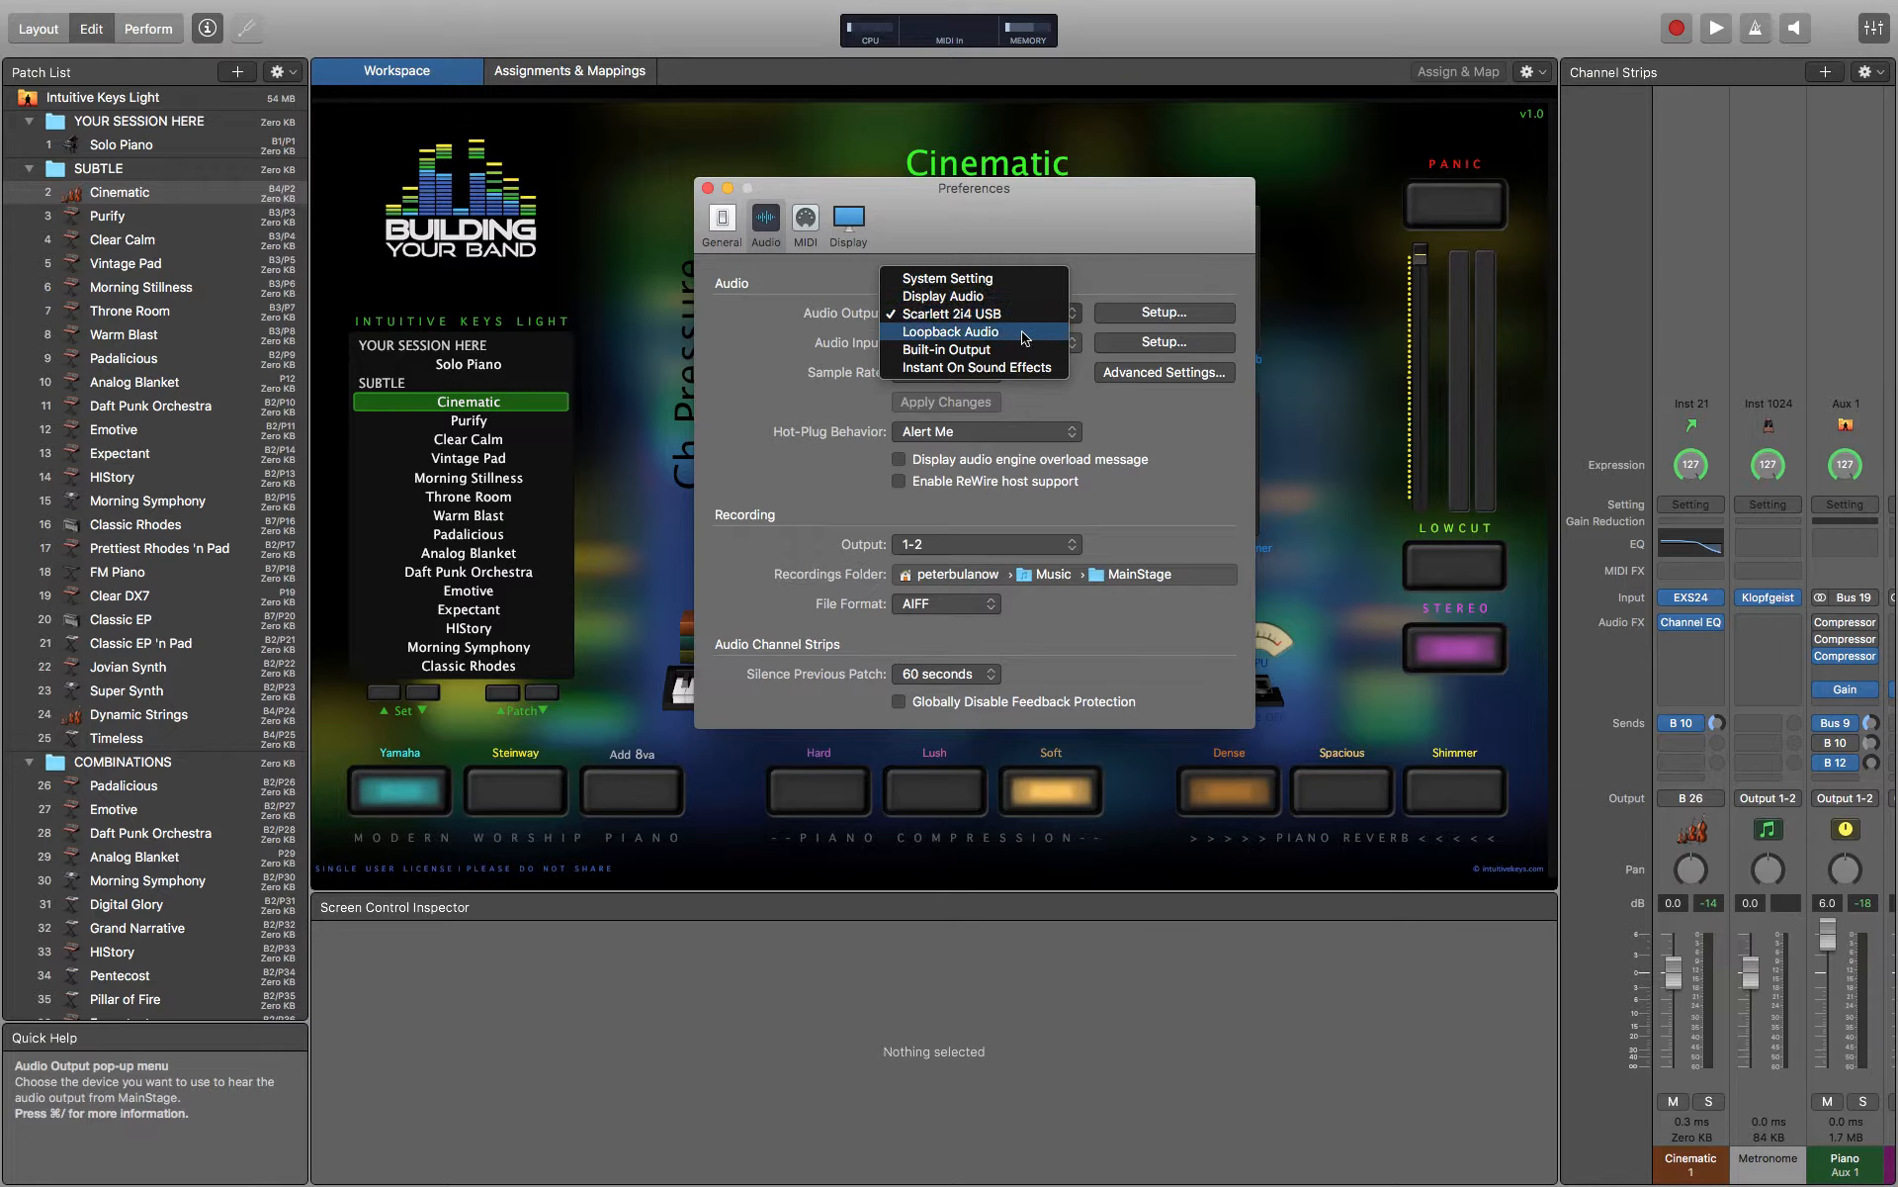
pyautogui.click(1027, 336)
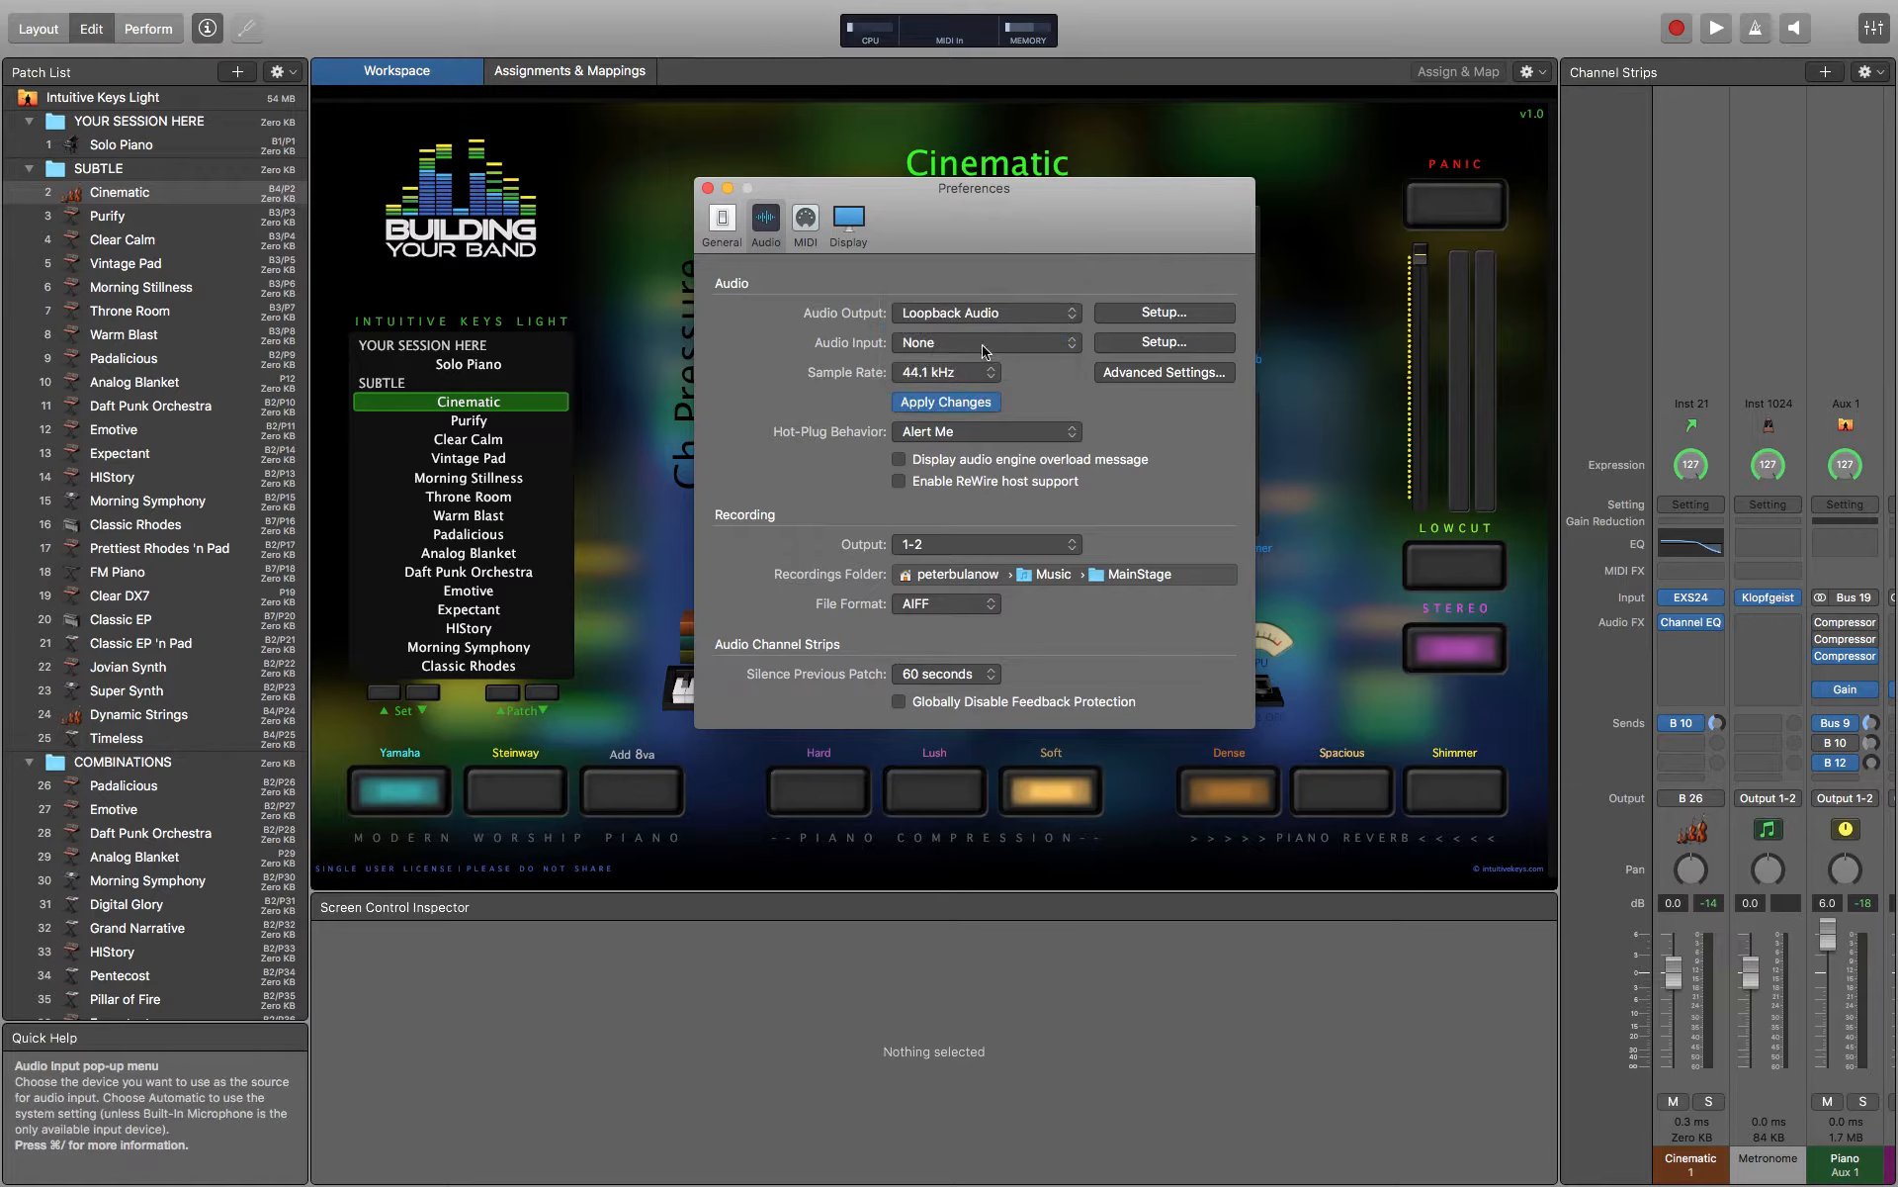
pyautogui.click(959, 404)
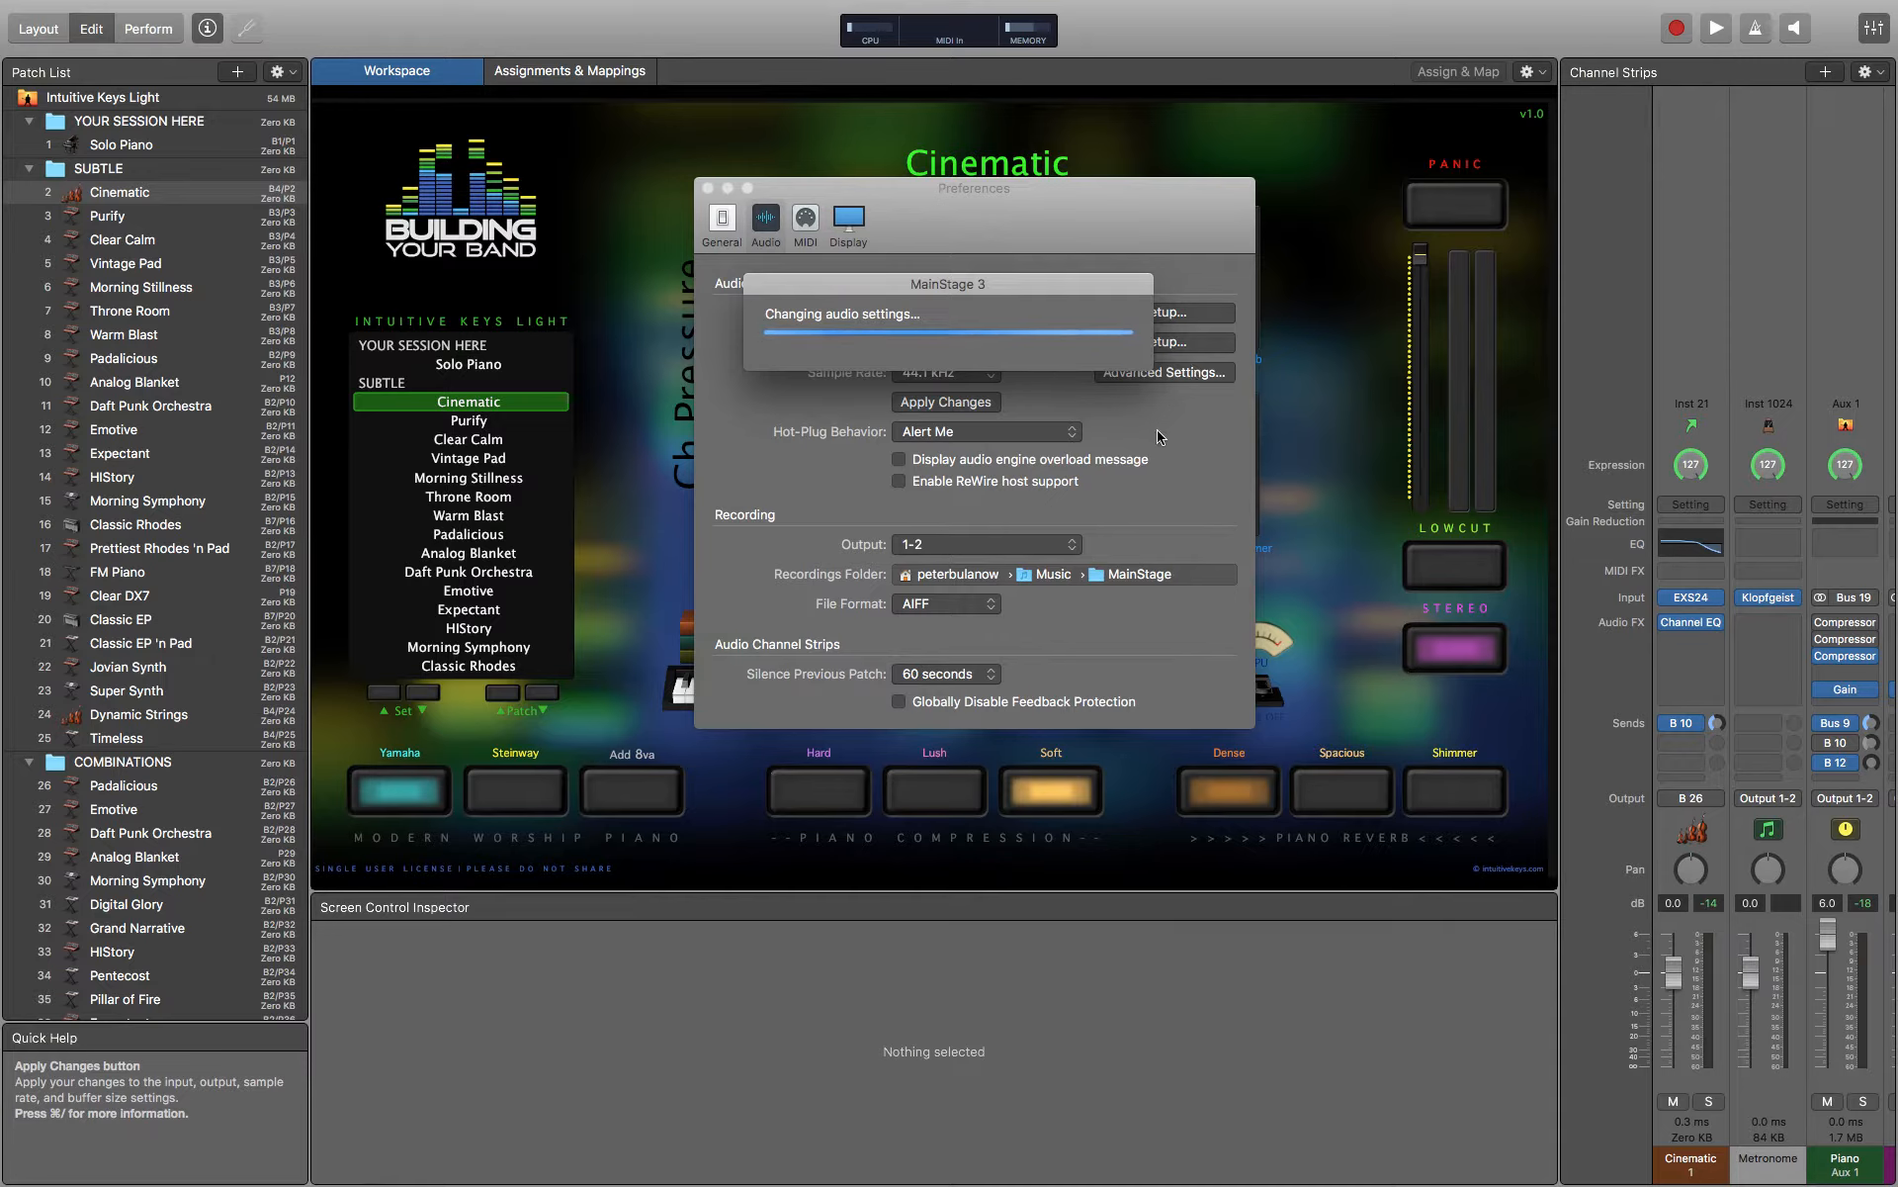
# - Review the I/O buffer size choices in the advanced audio settings and close the preferences
pyautogui.click(1187, 373)
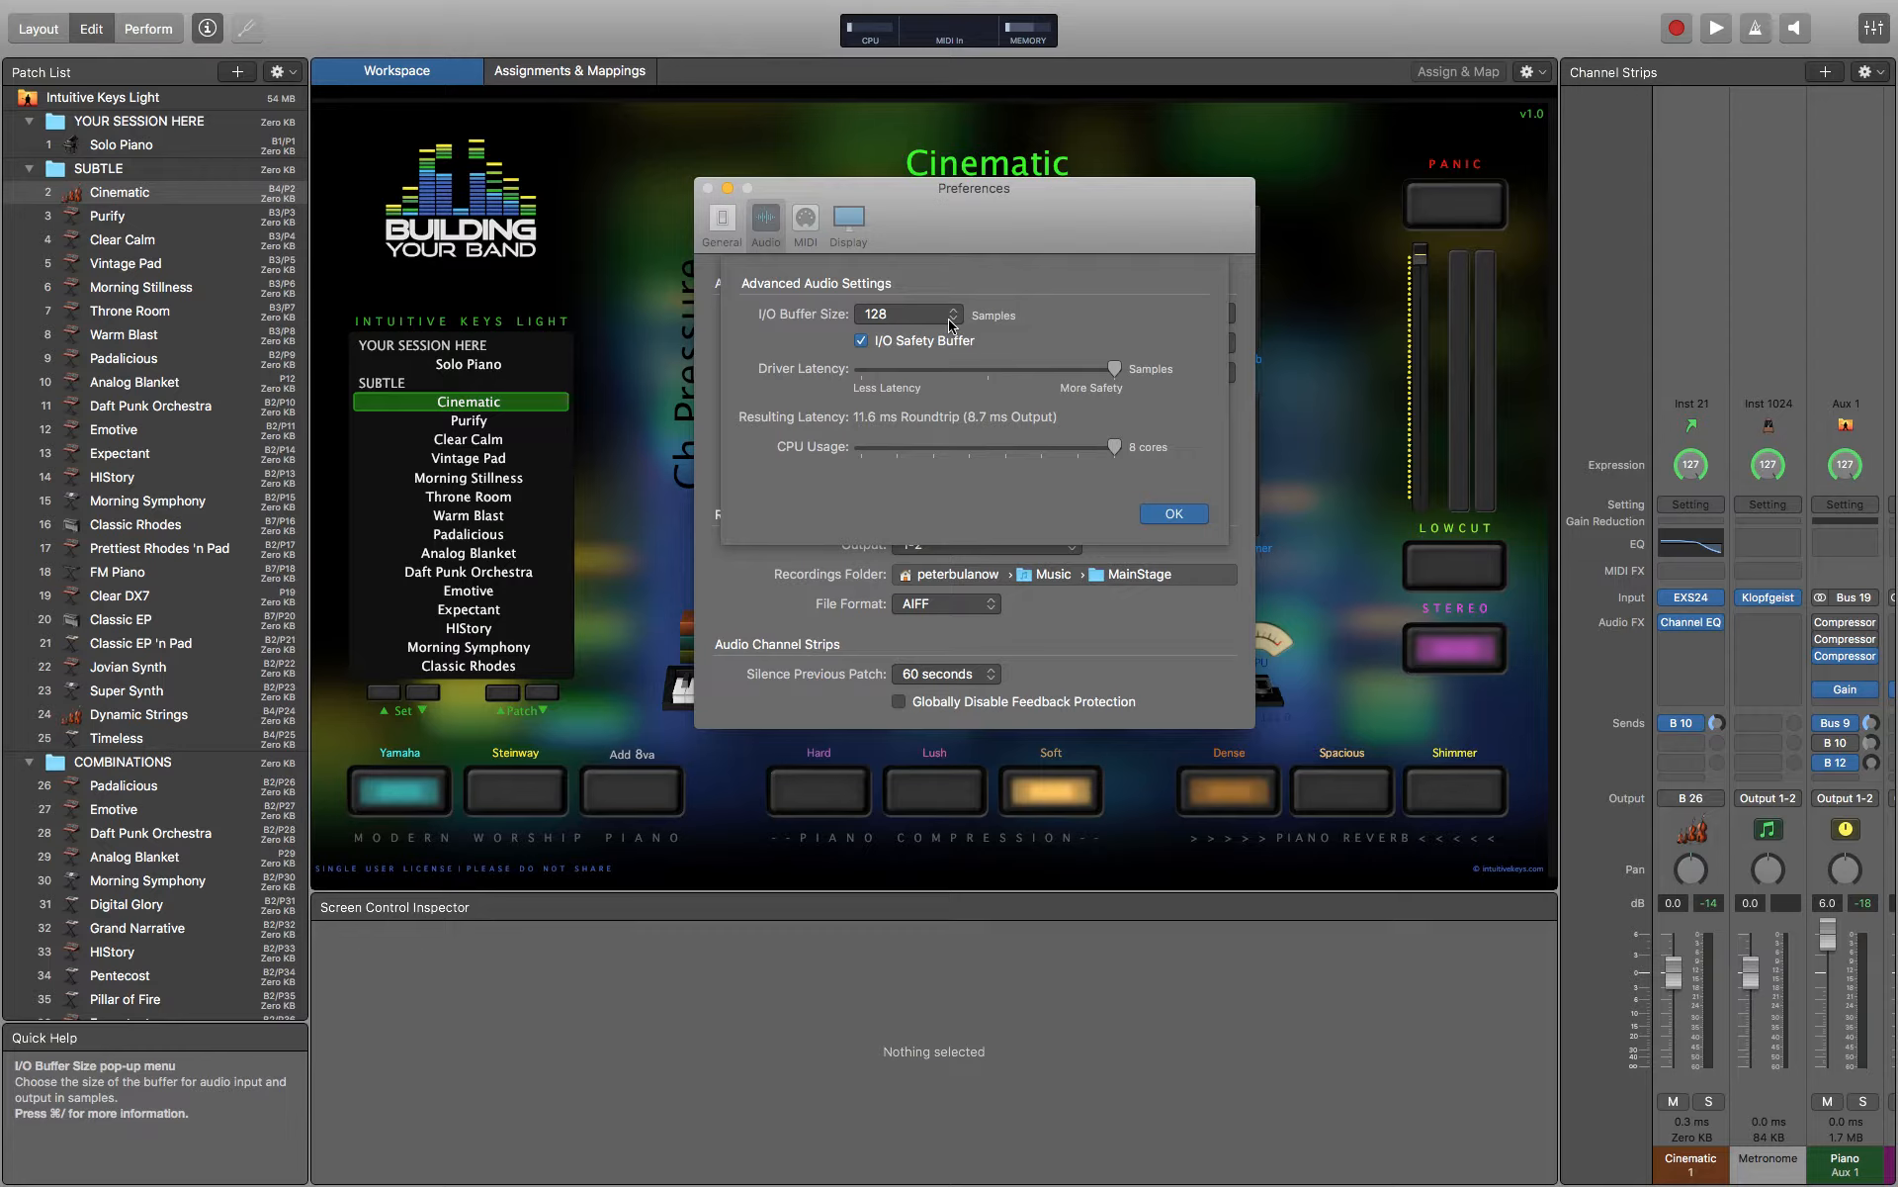
pyautogui.click(951, 316)
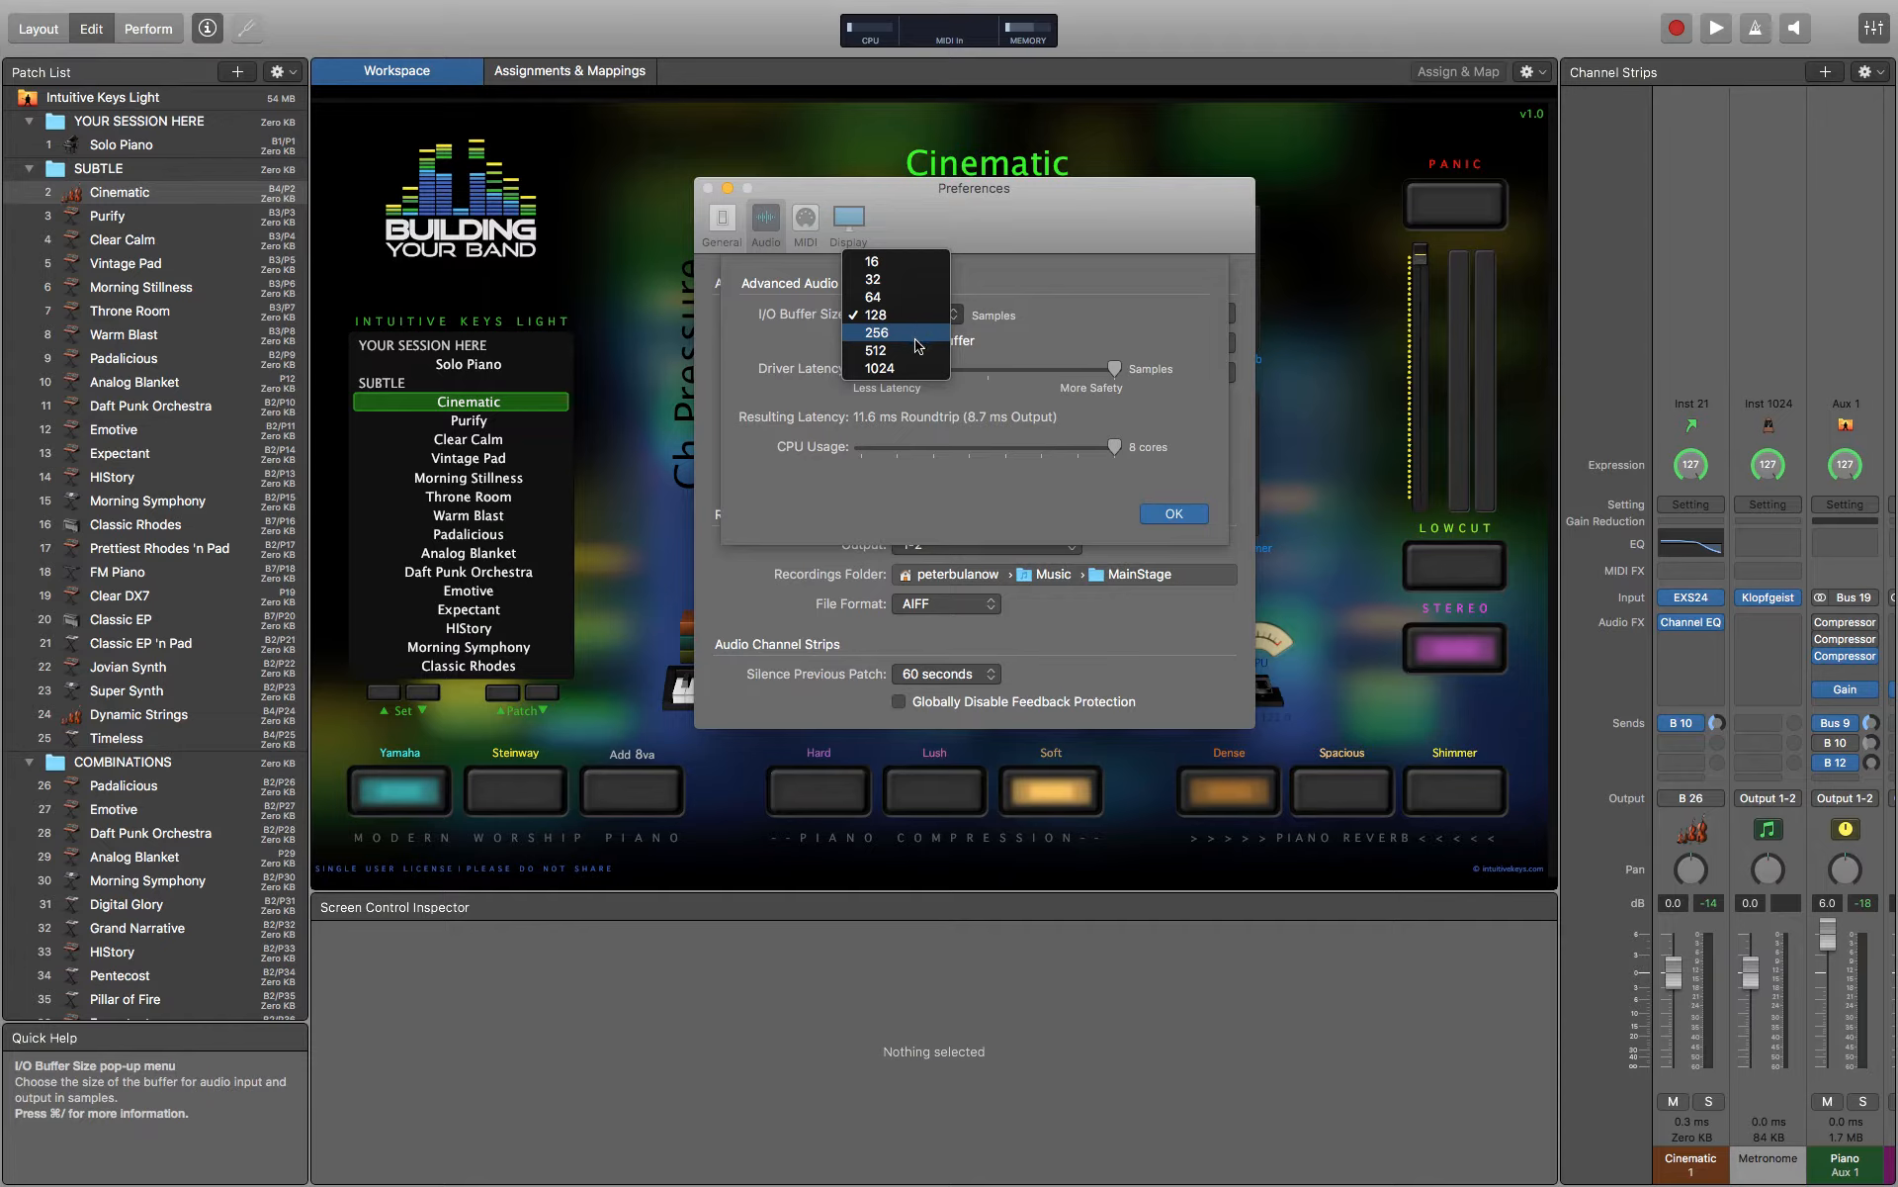
pyautogui.click(1063, 314)
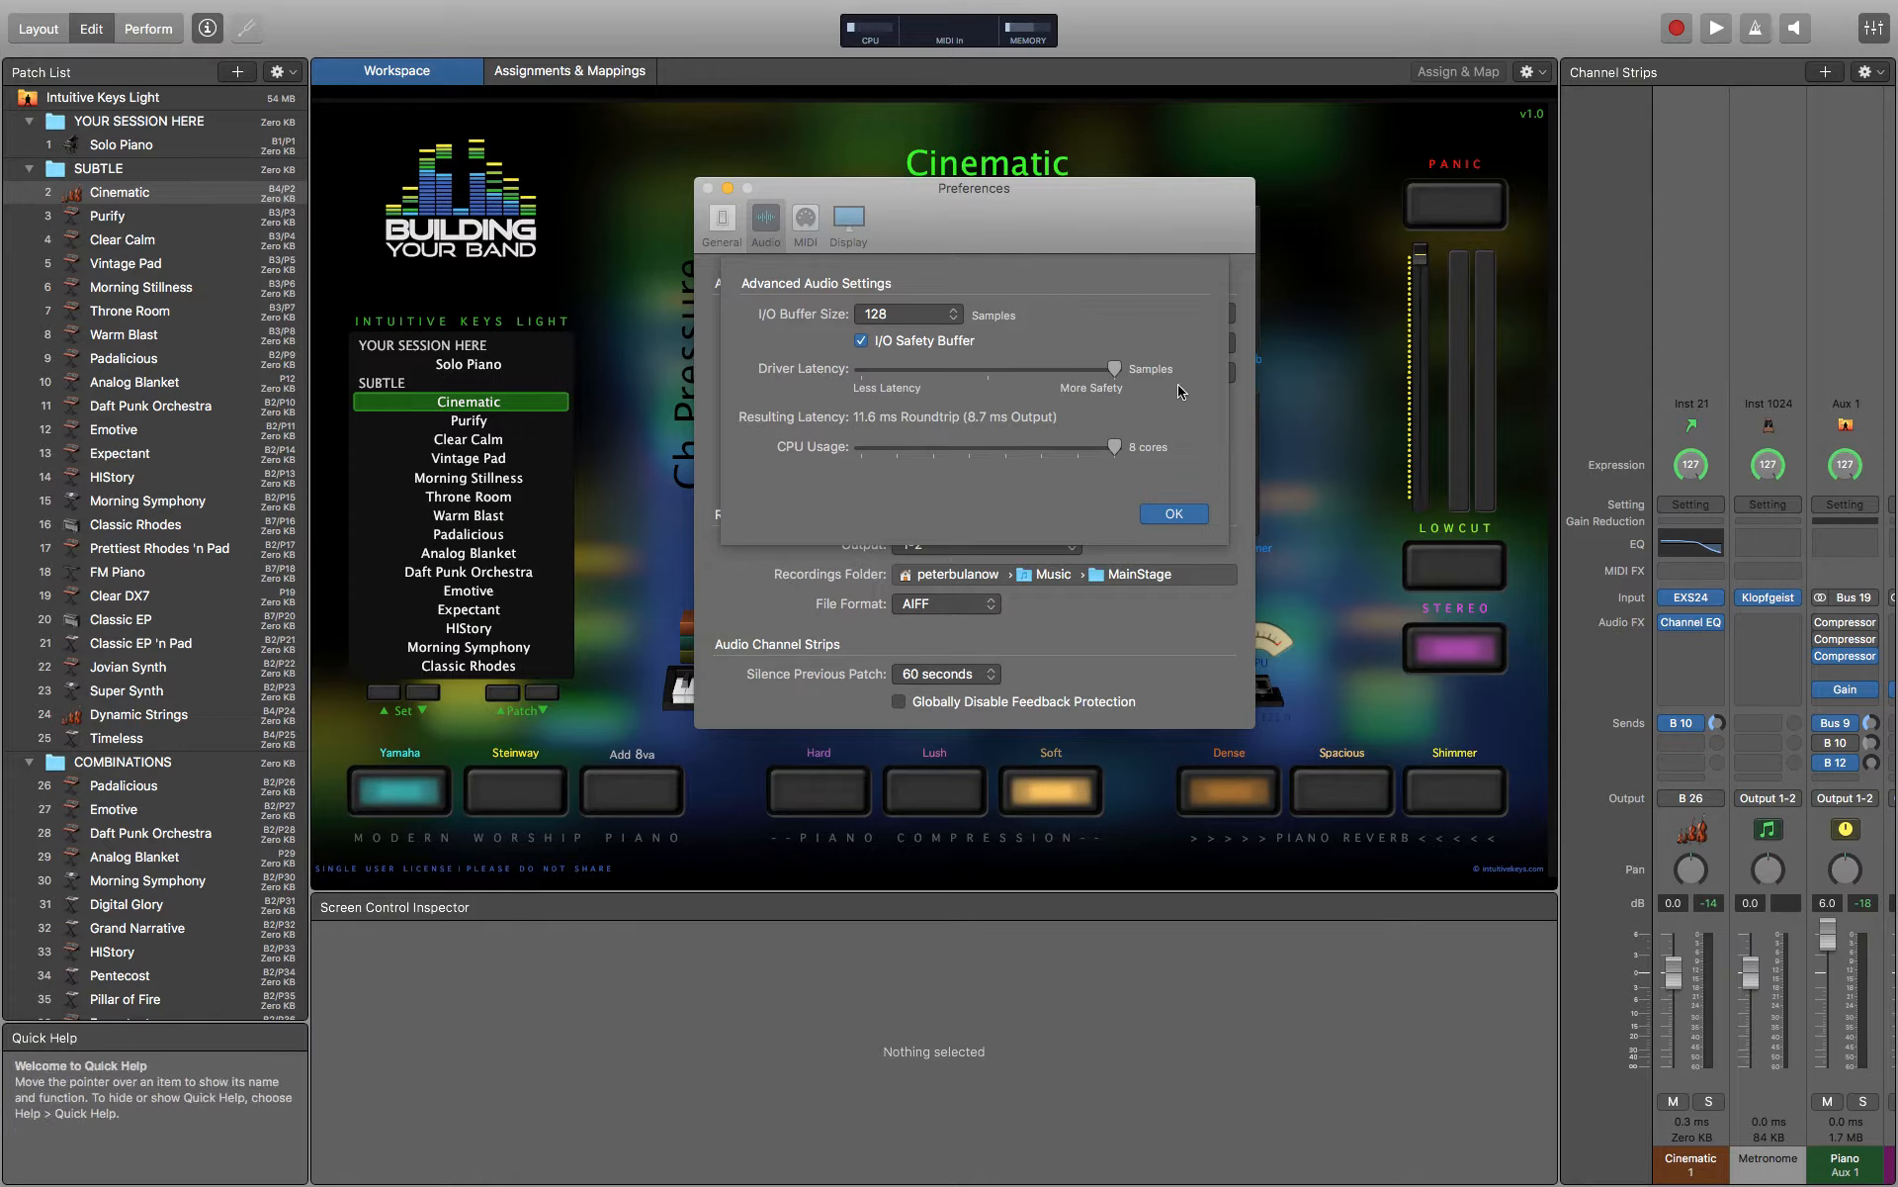
pyautogui.click(955, 314)
pyautogui.click(1101, 311)
pyautogui.click(1174, 513)
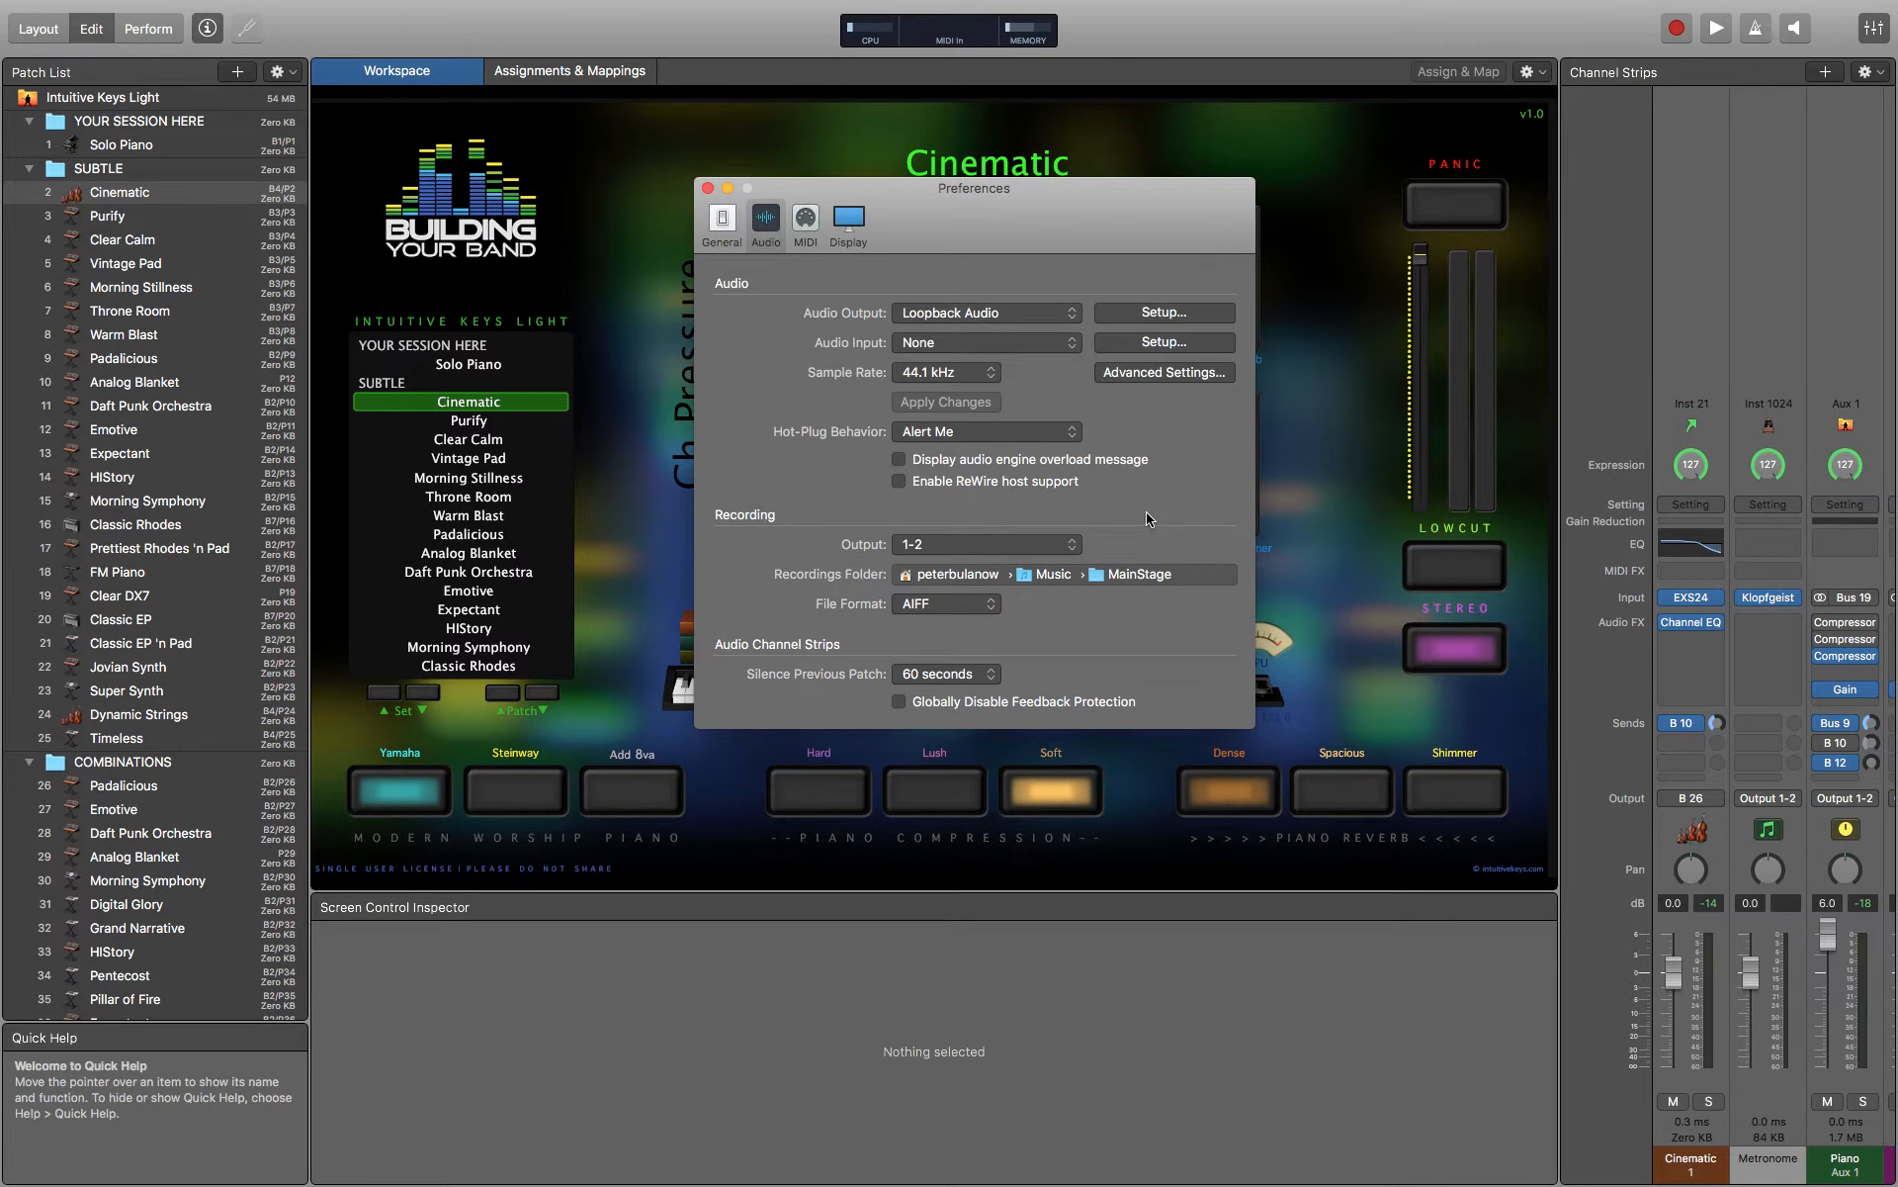
pyautogui.click(706, 187)
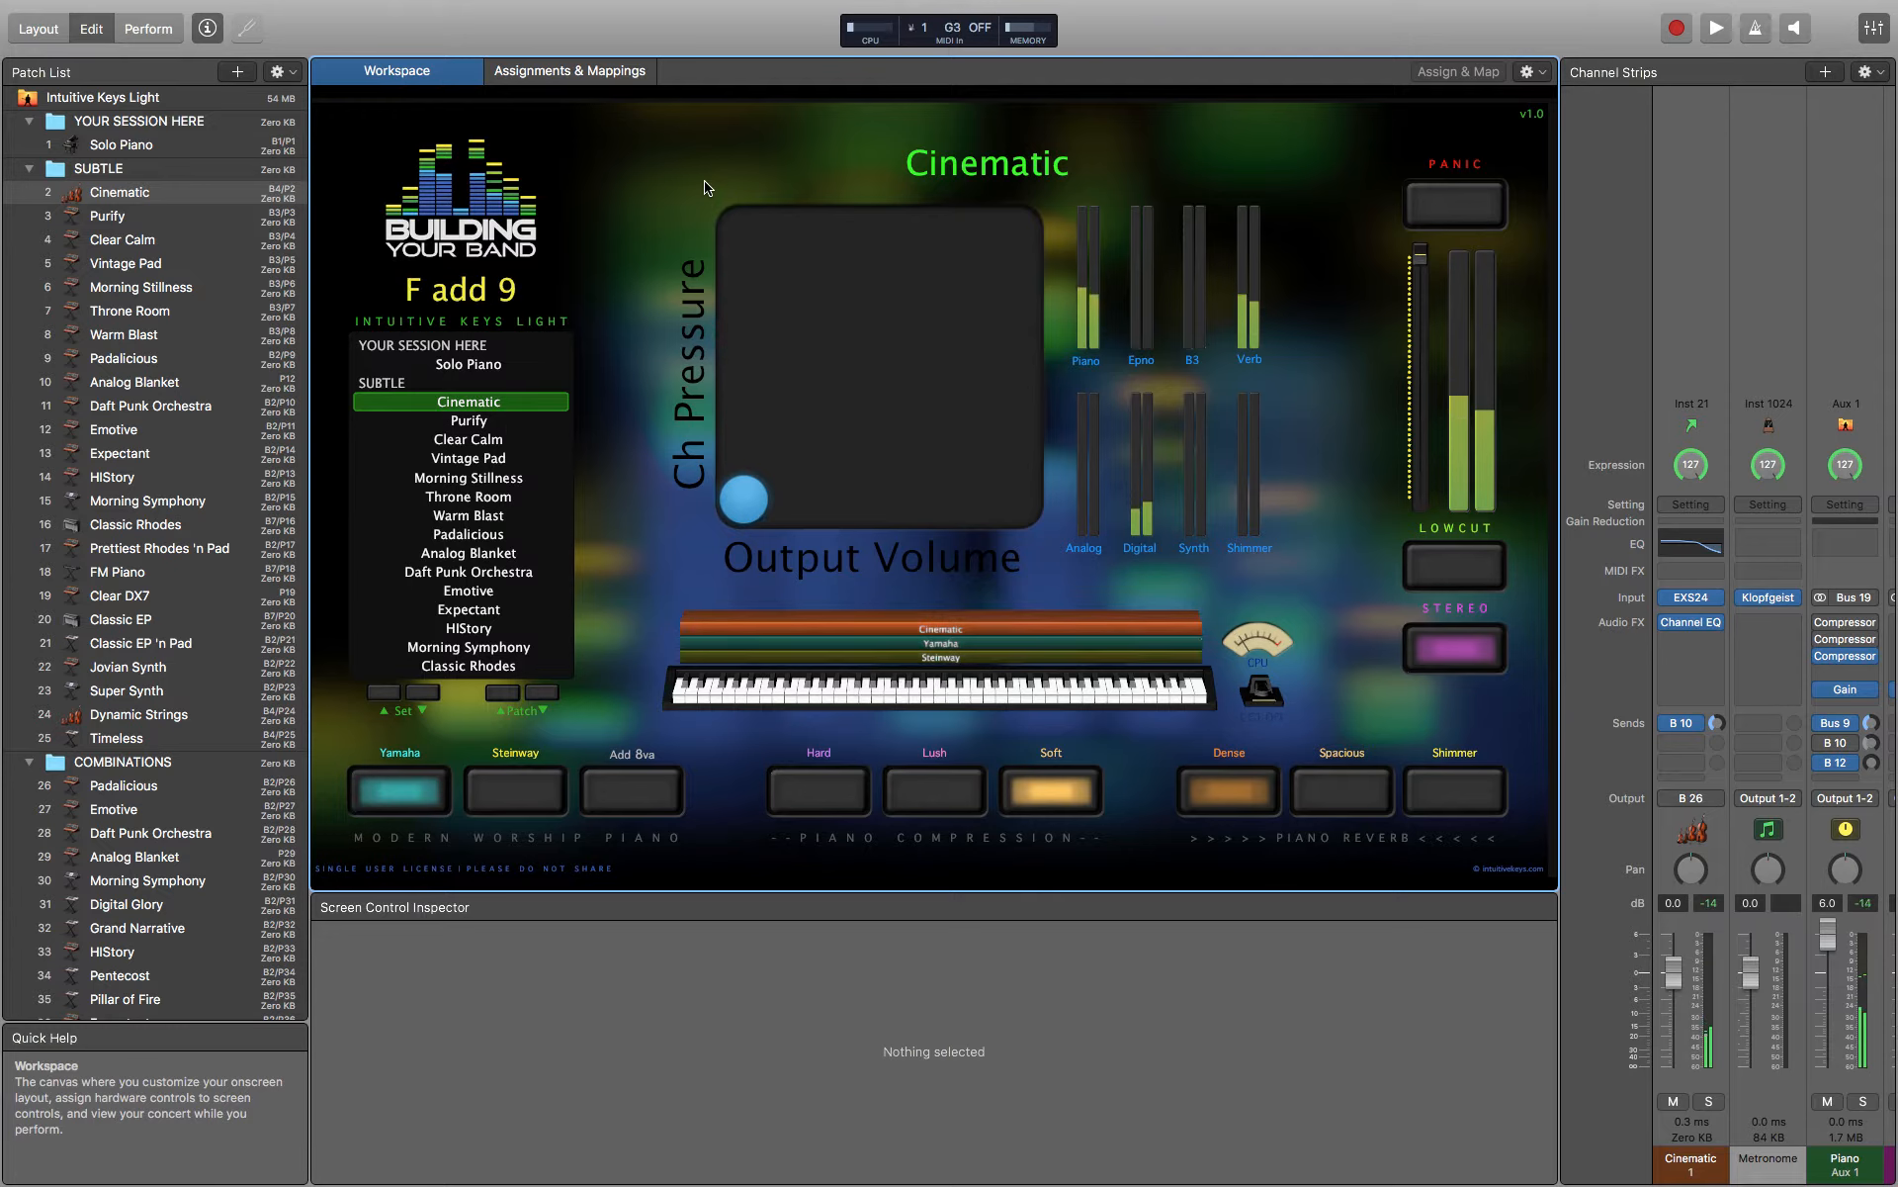
pyautogui.click(430, 788)
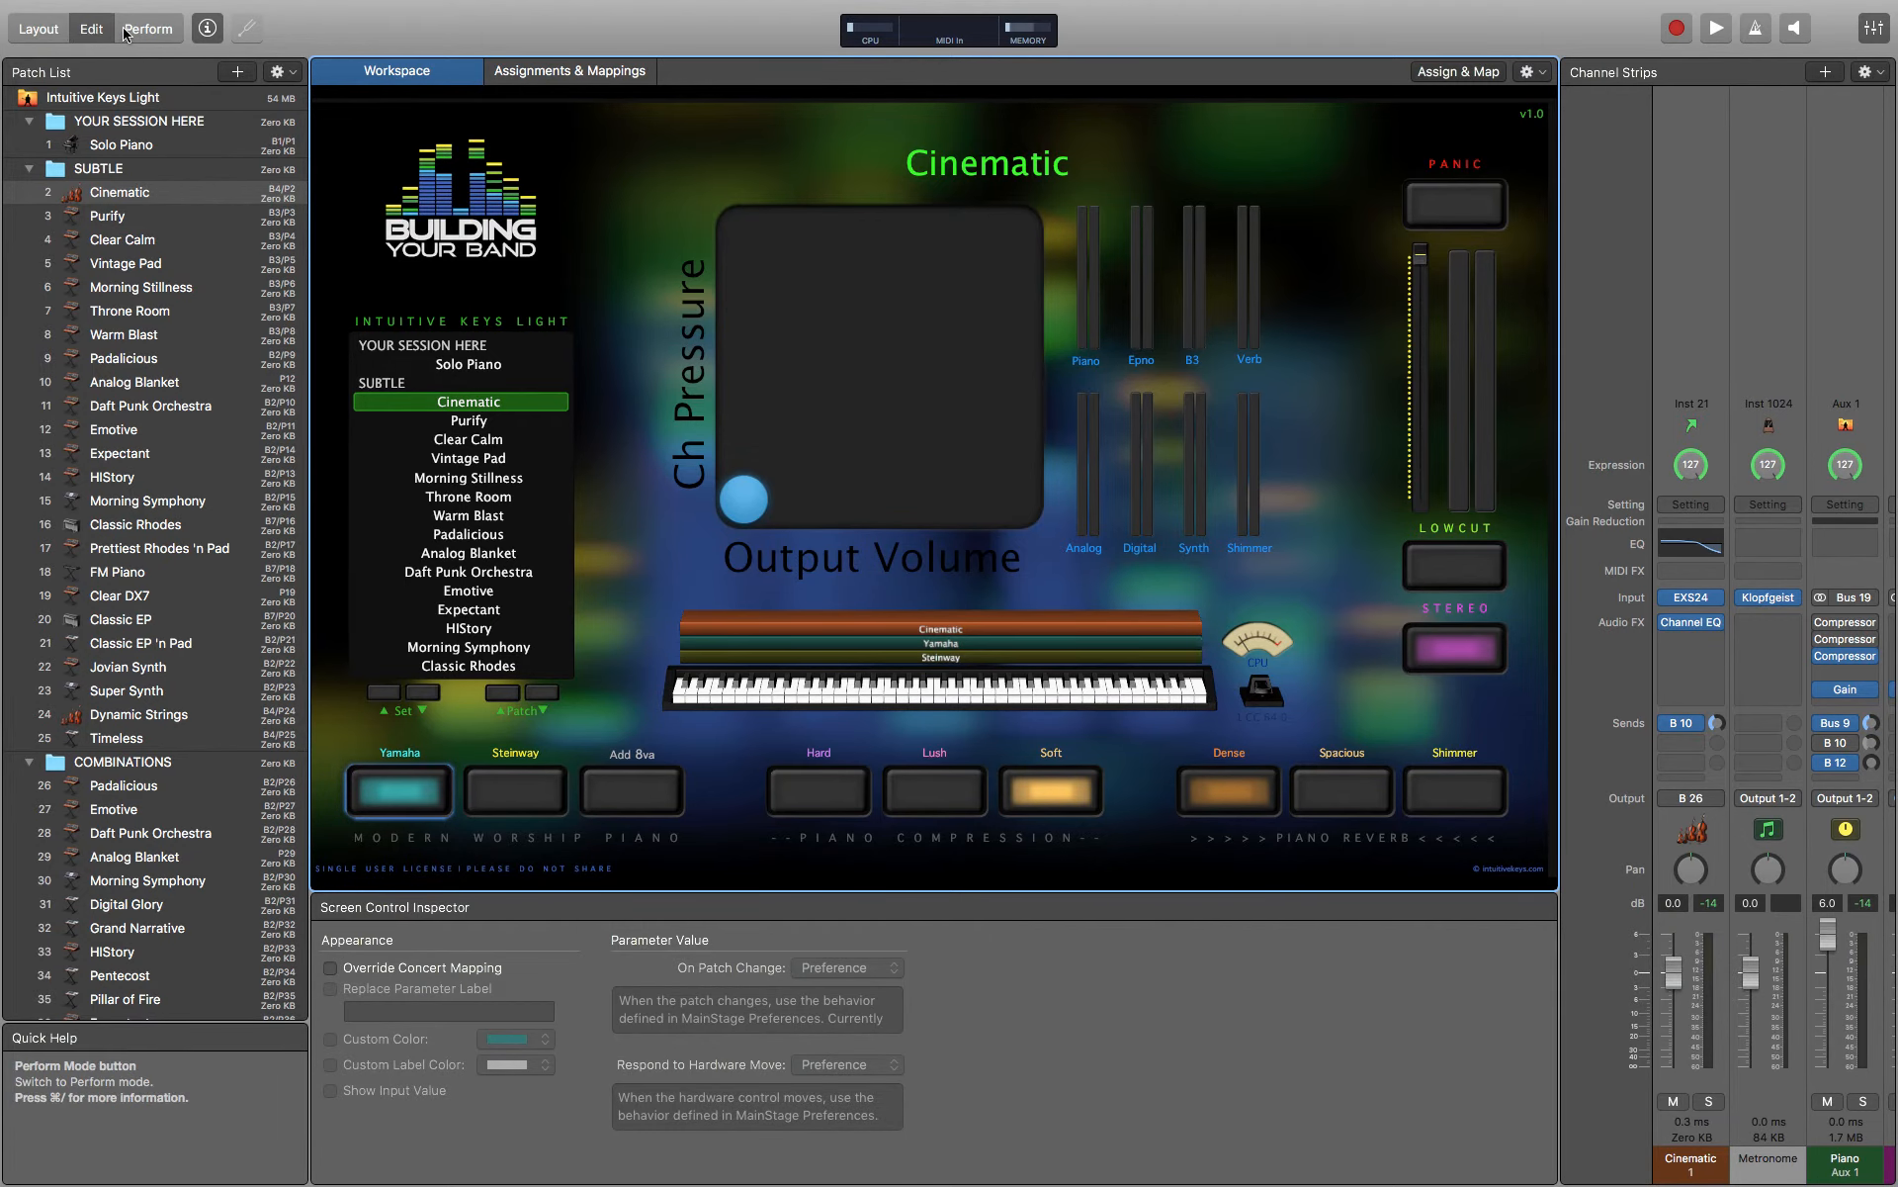
pyautogui.click(156, 31)
pyautogui.click(17, 15)
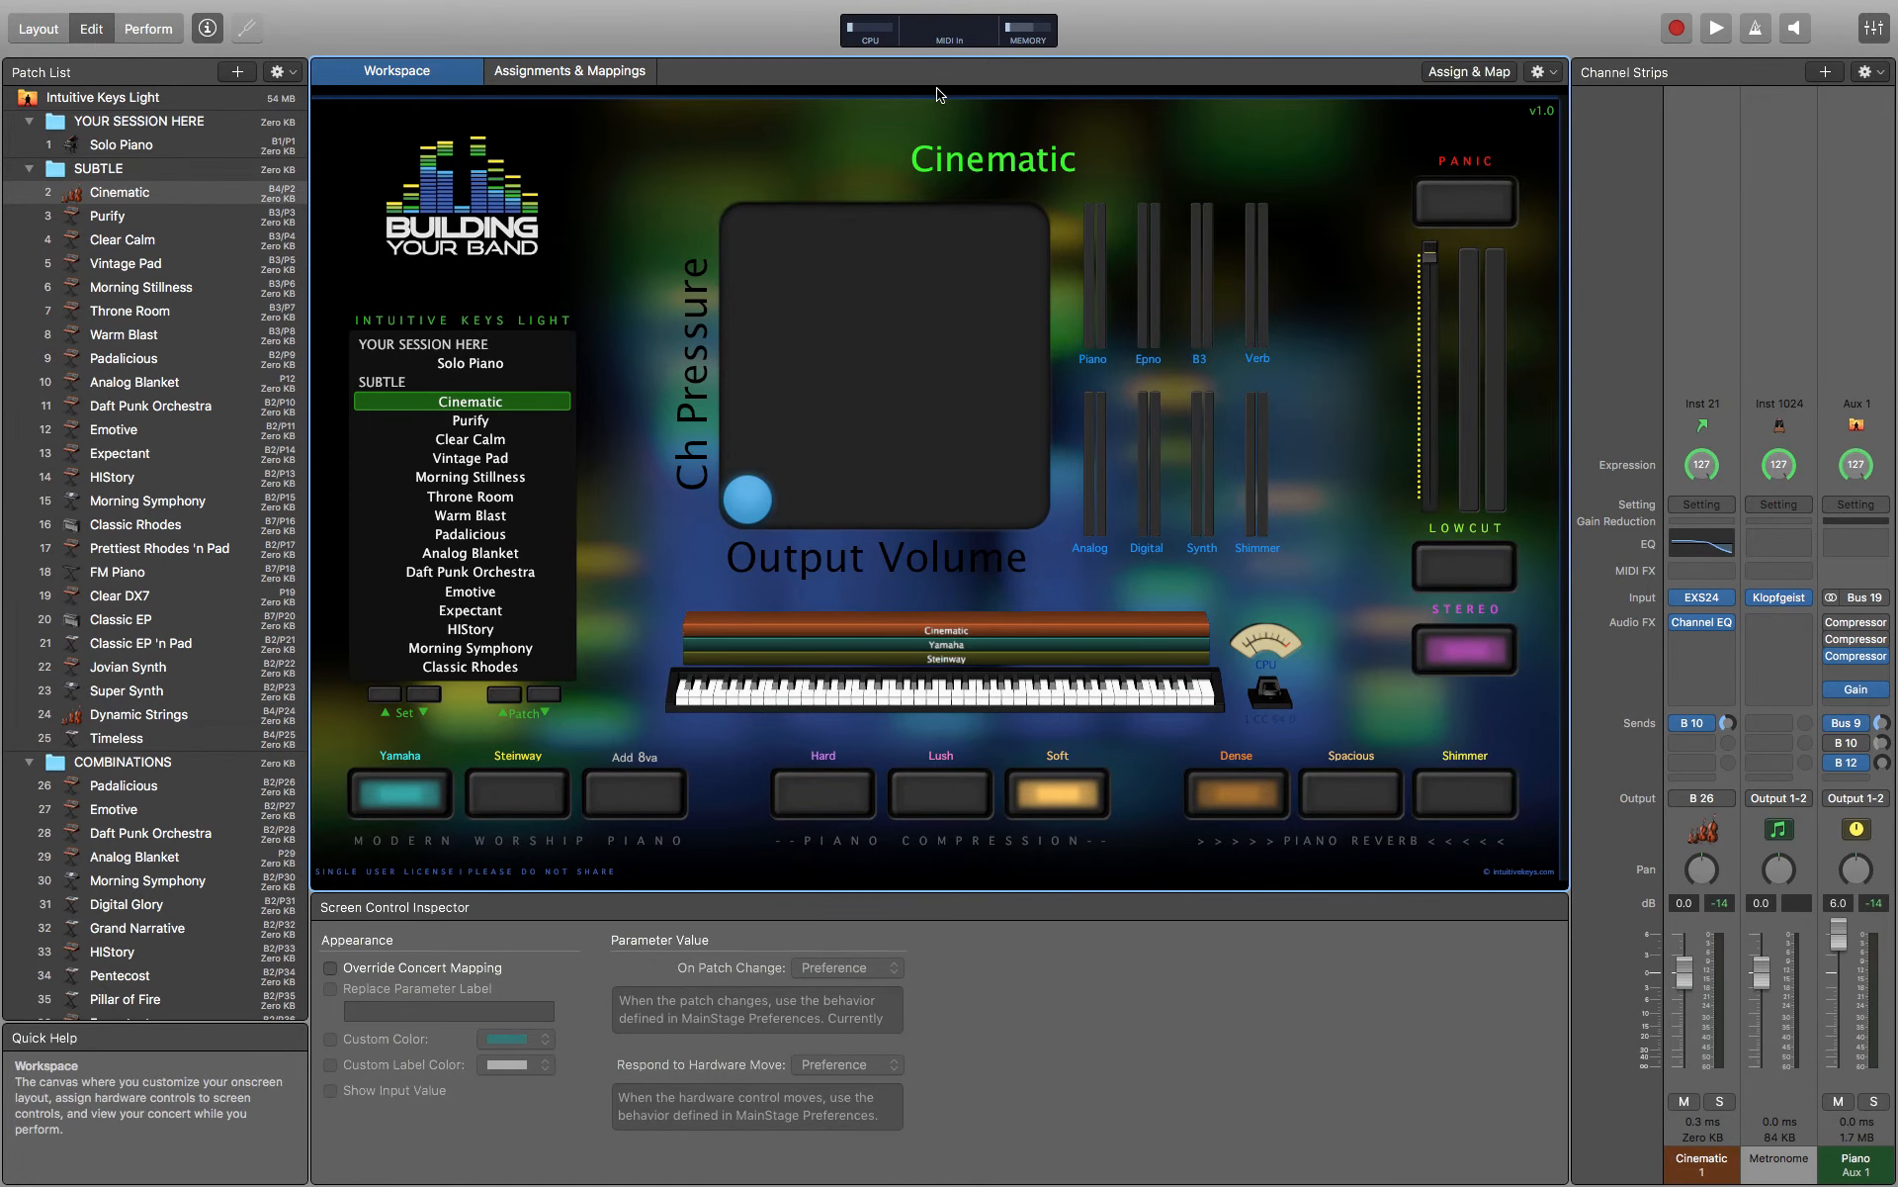
pyautogui.click(1484, 72)
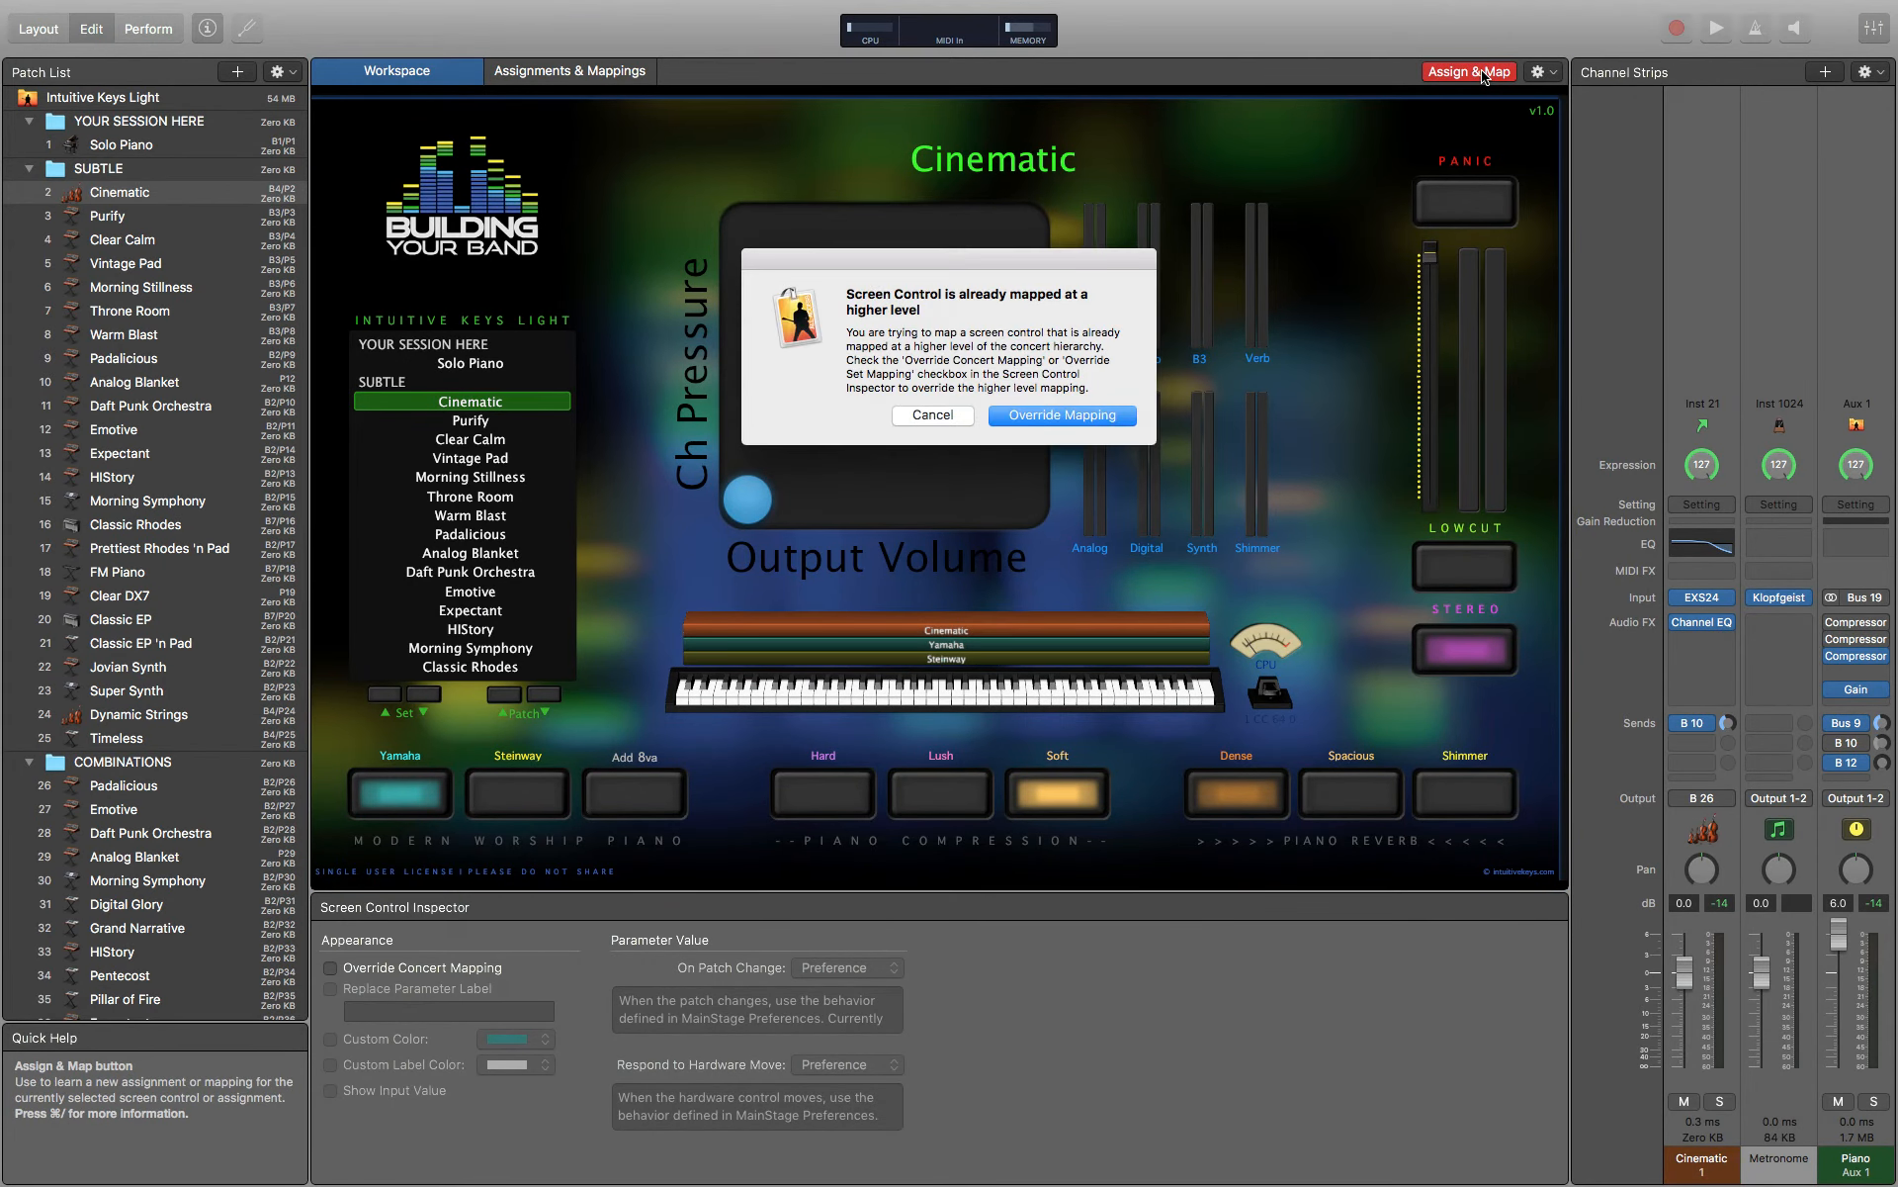
pyautogui.click(931, 414)
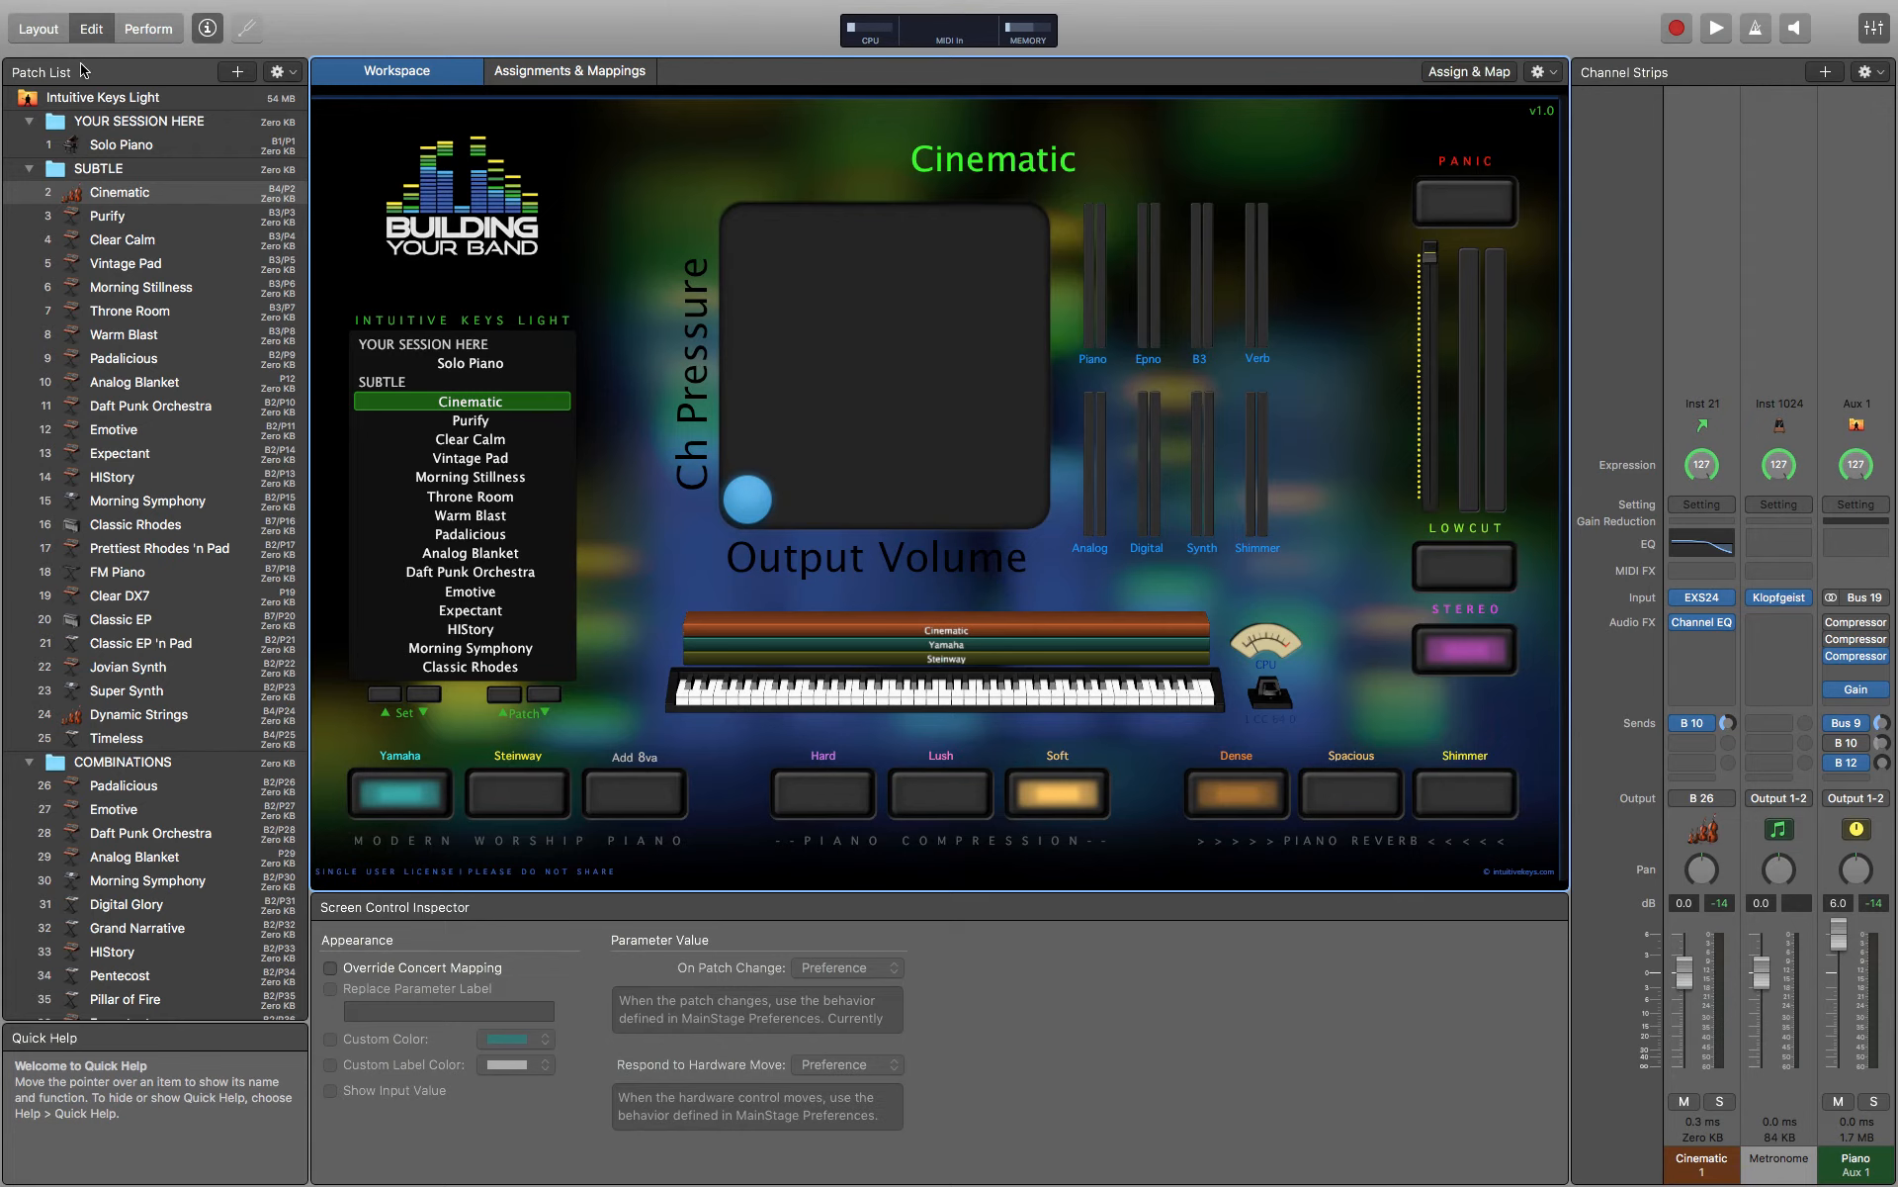
# - Select the Intuitive Keys Light concert level, activate Assign & Map for the Yamaha button, and switch it off again
pyautogui.click(141, 99)
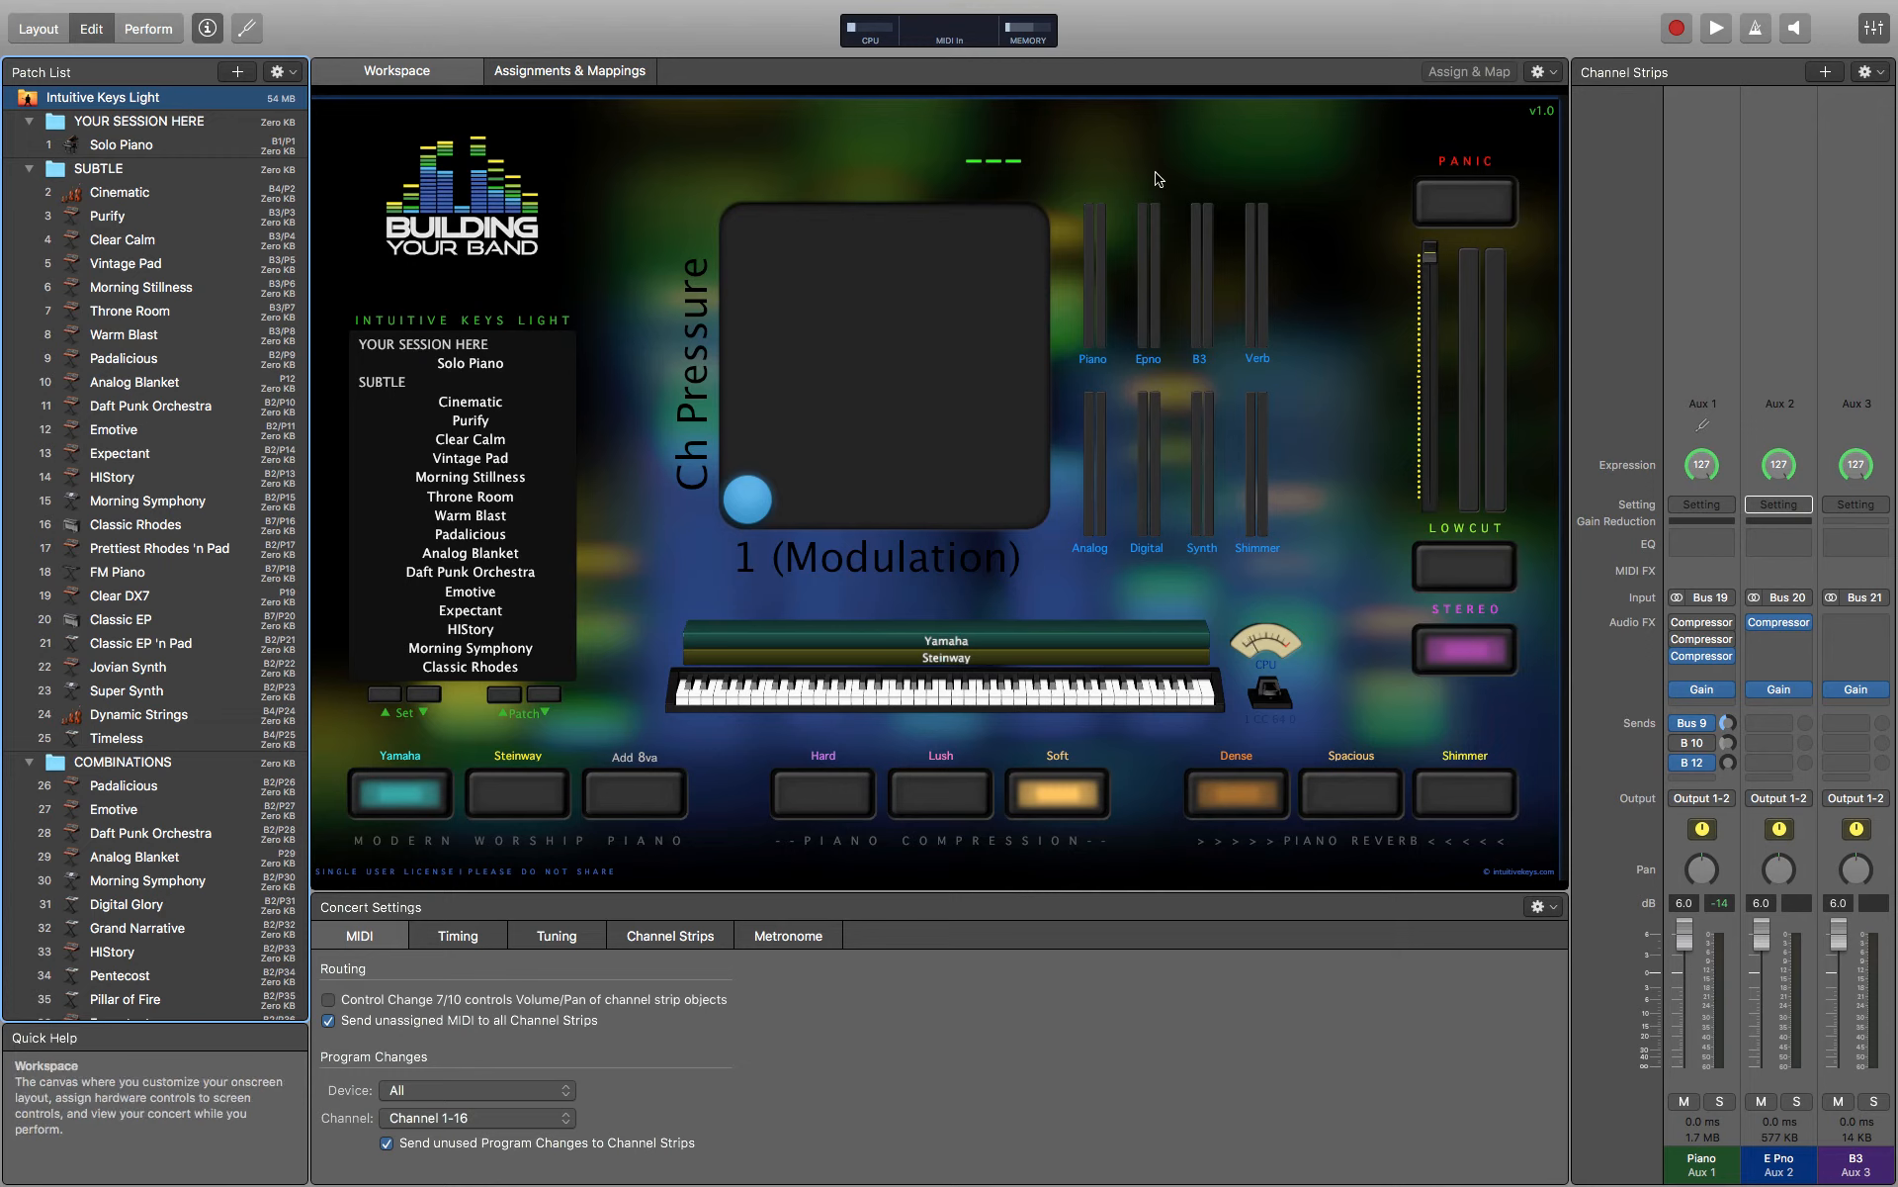
pyautogui.click(408, 791)
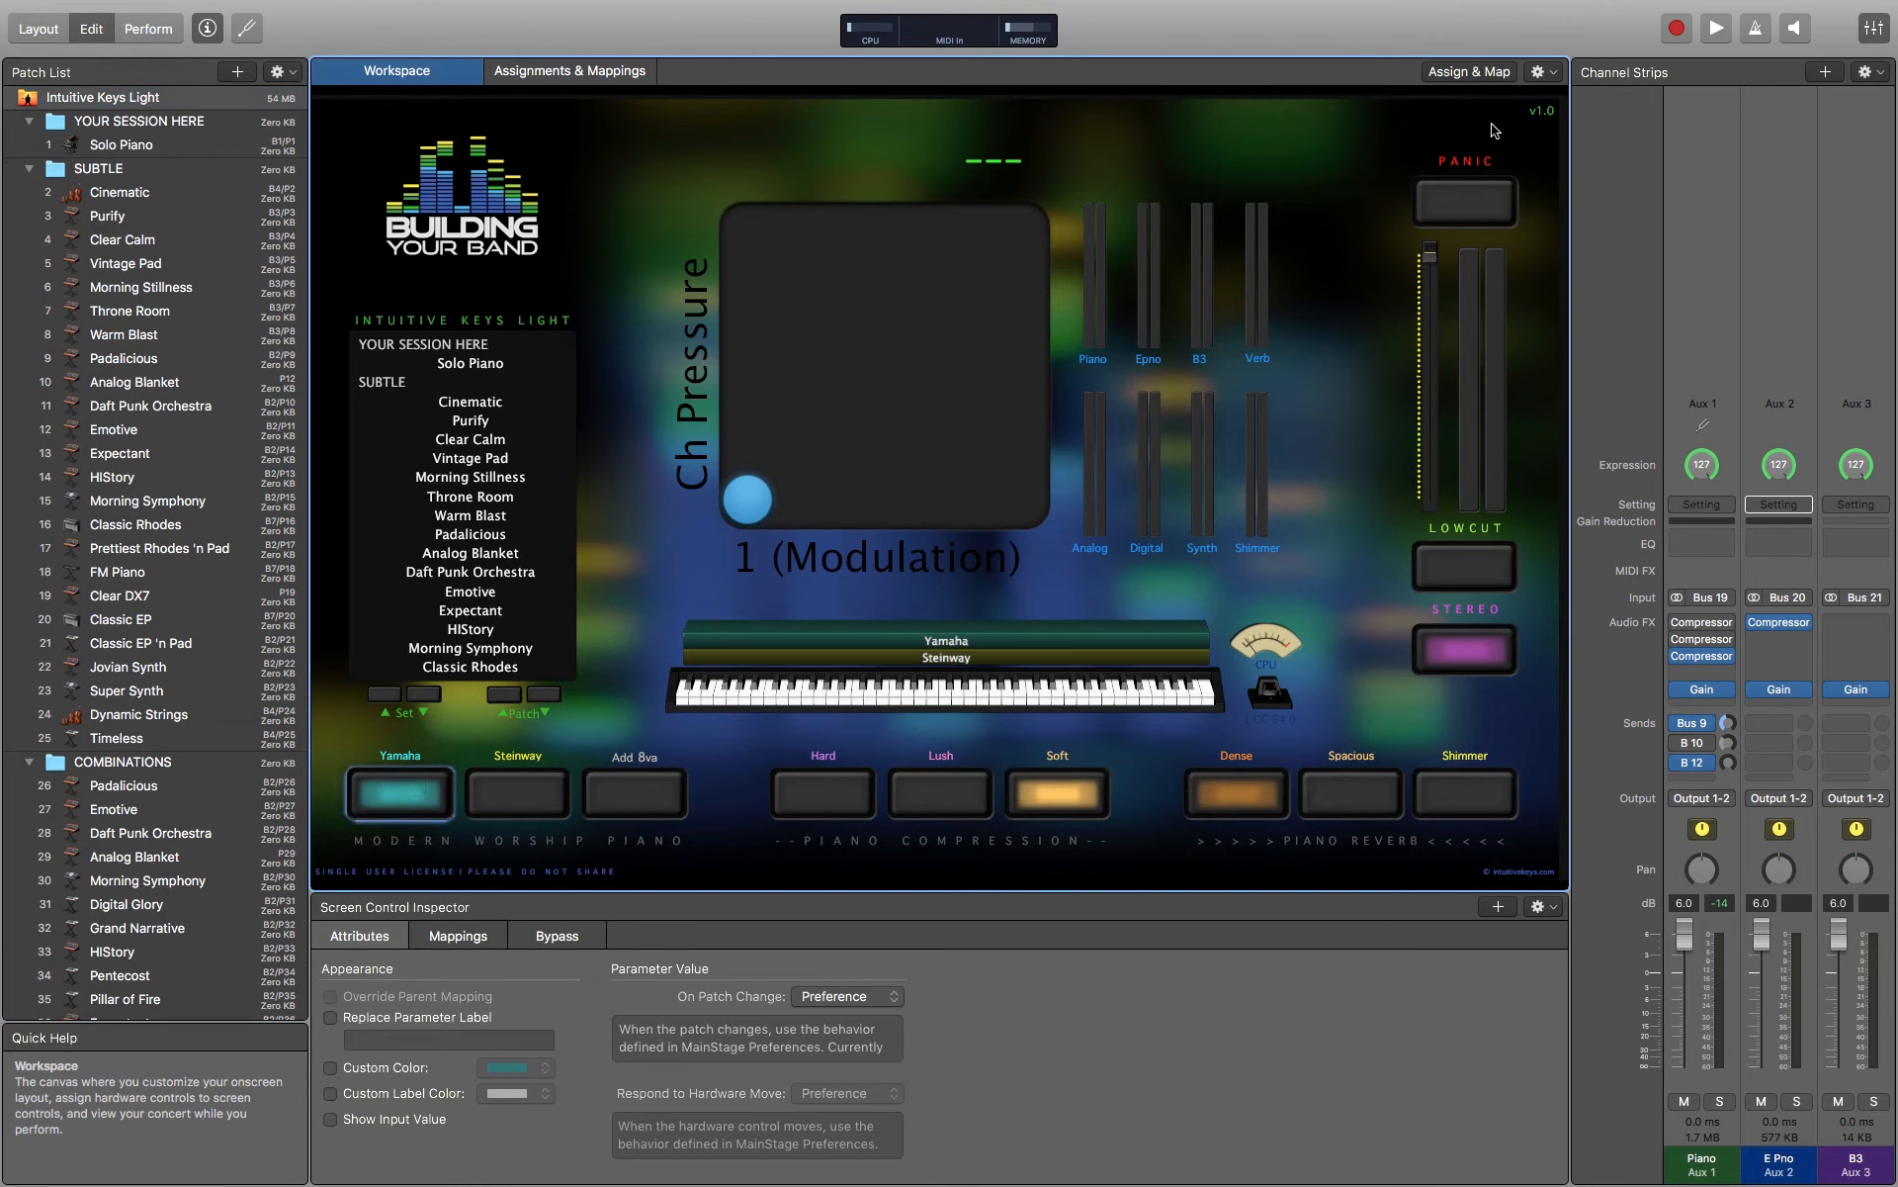
pyautogui.click(1481, 76)
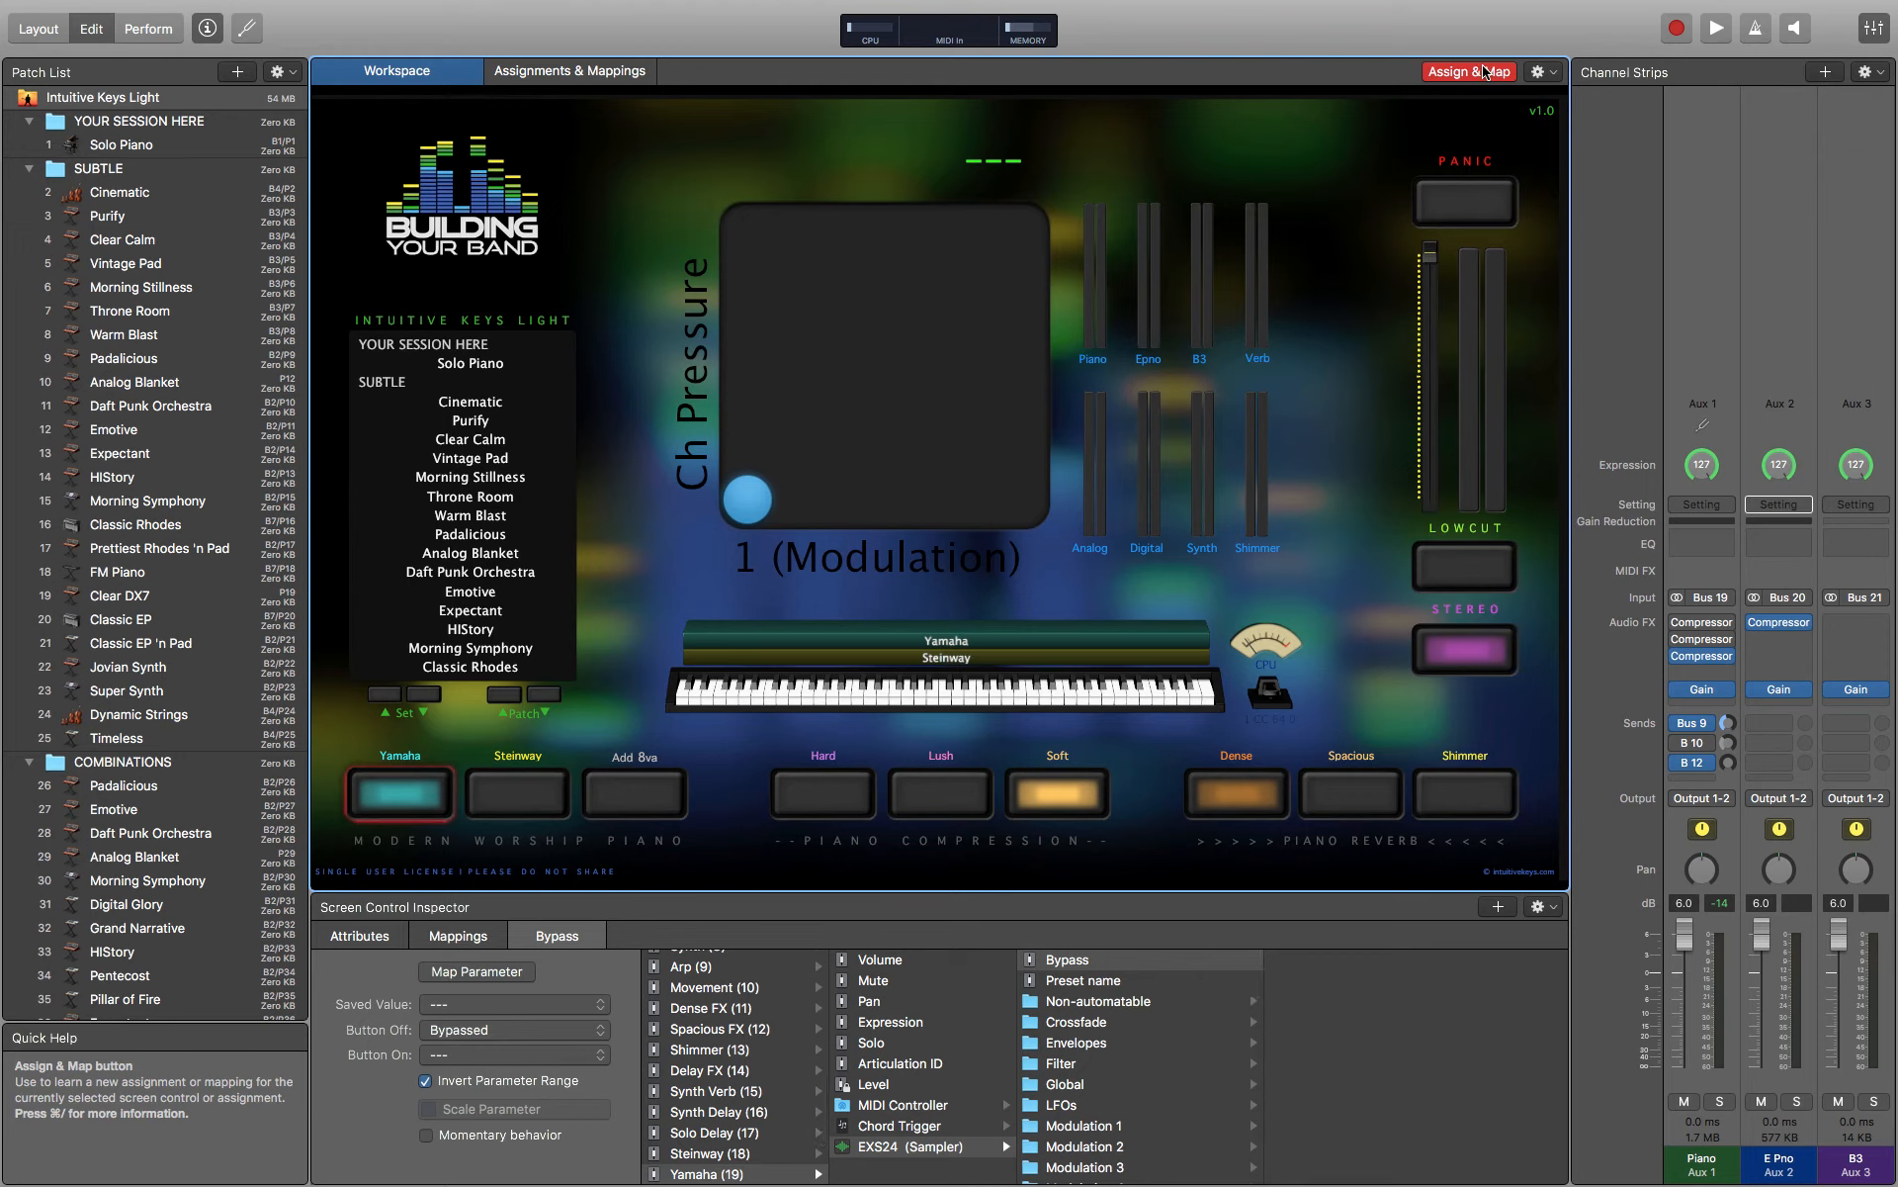
pyautogui.click(1483, 71)
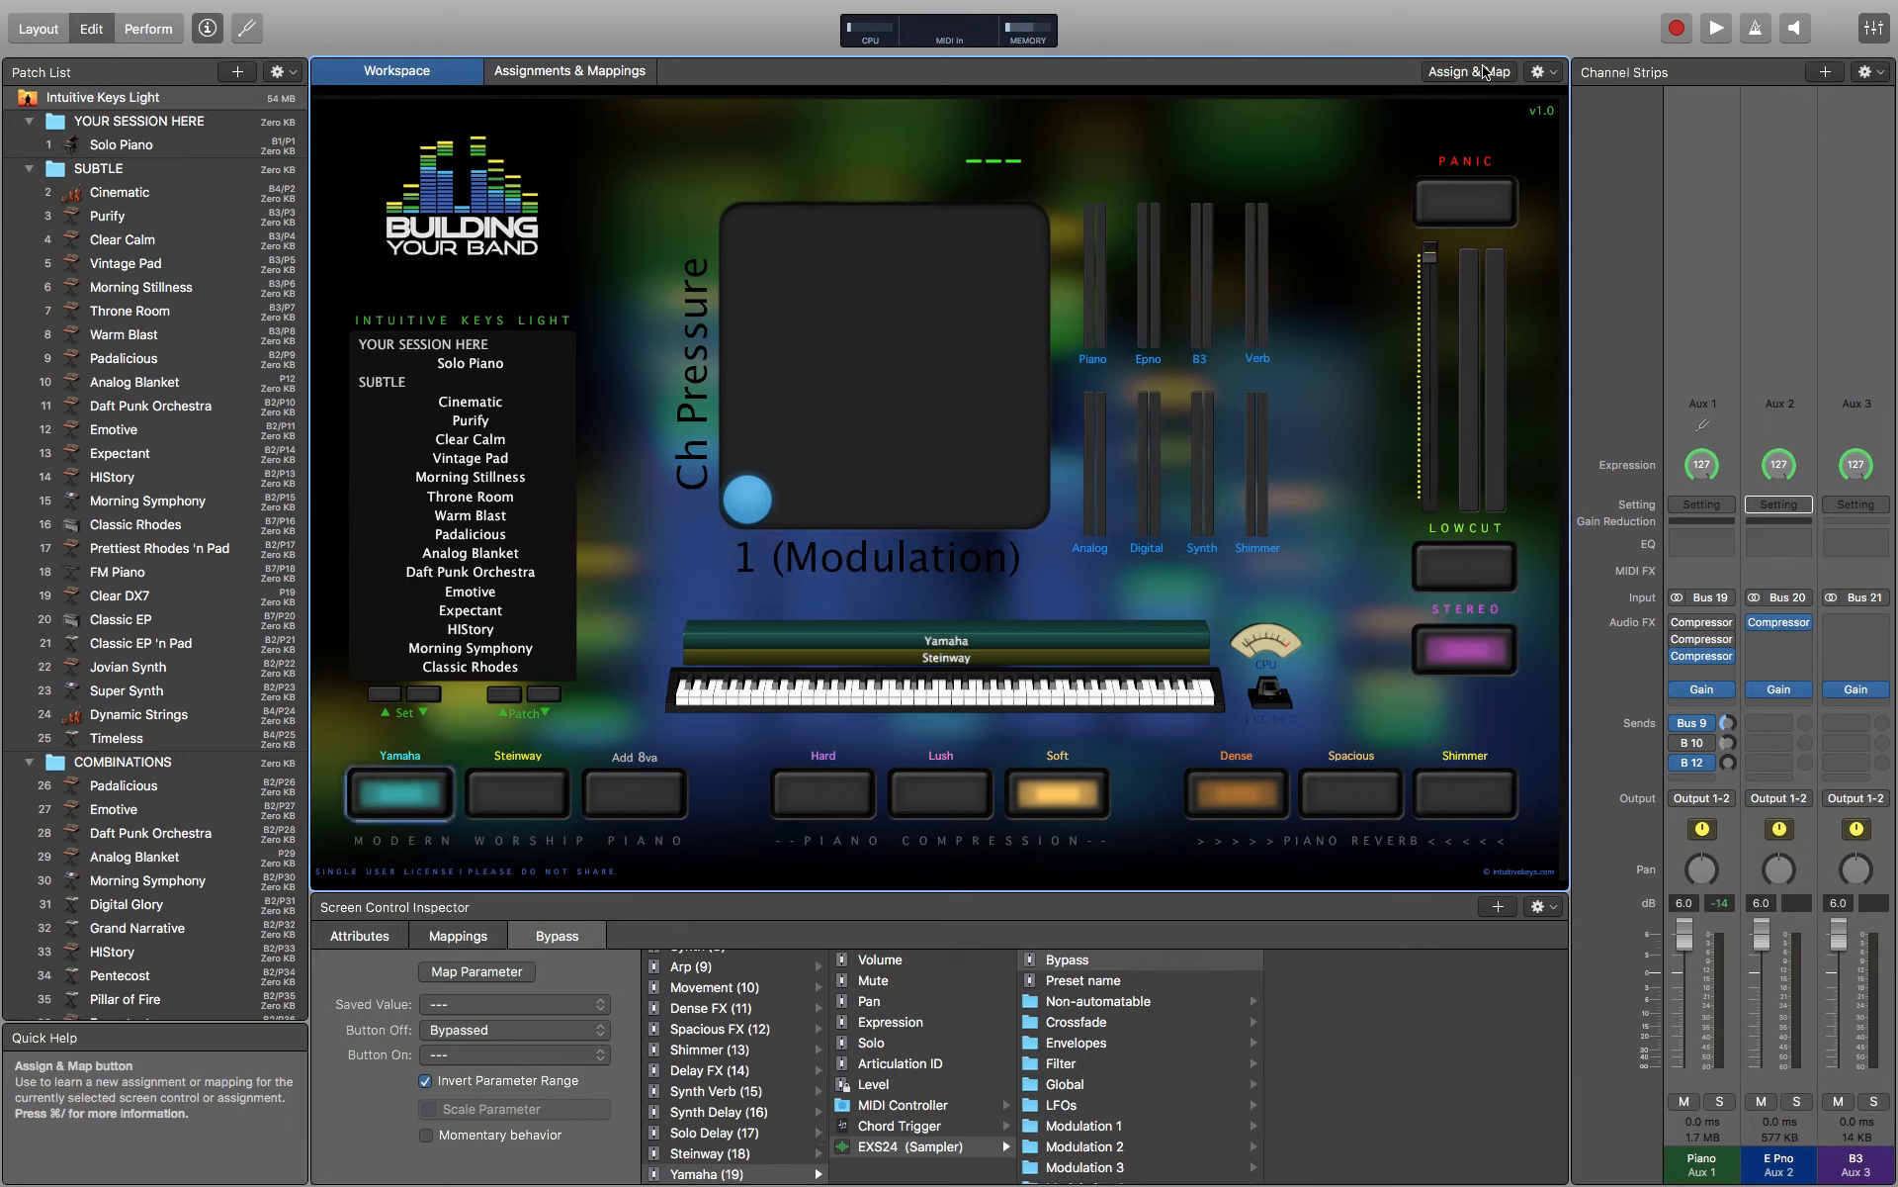